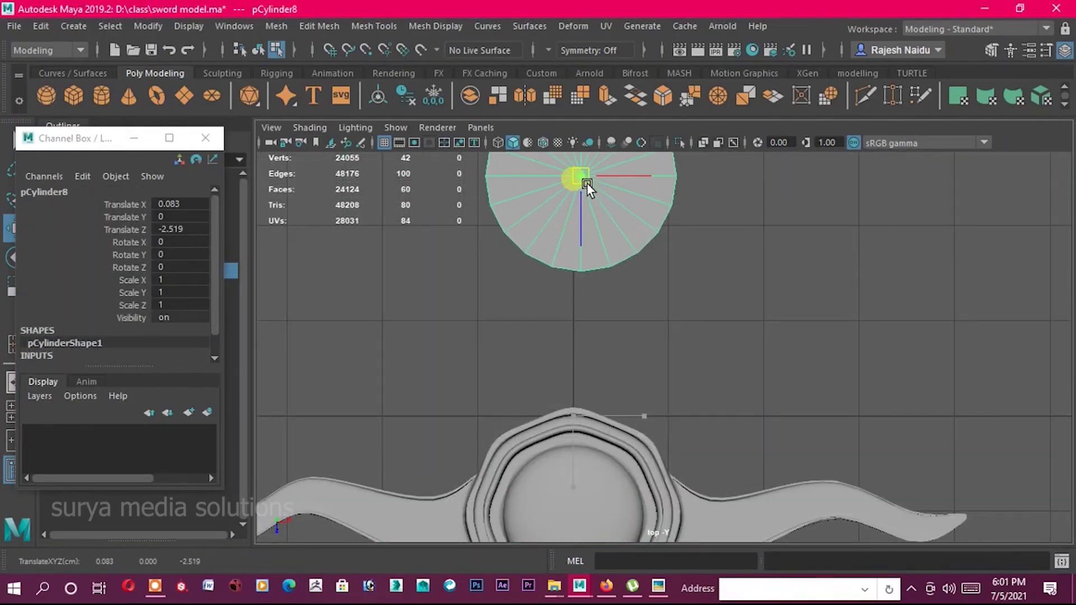
Select and delete the new cylinder's end cap faces, leaving an open tube.
middle_click_drag(586, 182, 620, 366, "alt")
right_click_drag(594, 247, 594, 289)
key("Delete")
Select the whole cylinder and set its Rotate X to 90 in the Channel Box.
left_click(751, 265)
right_click_drag(652, 155, 654, 256)
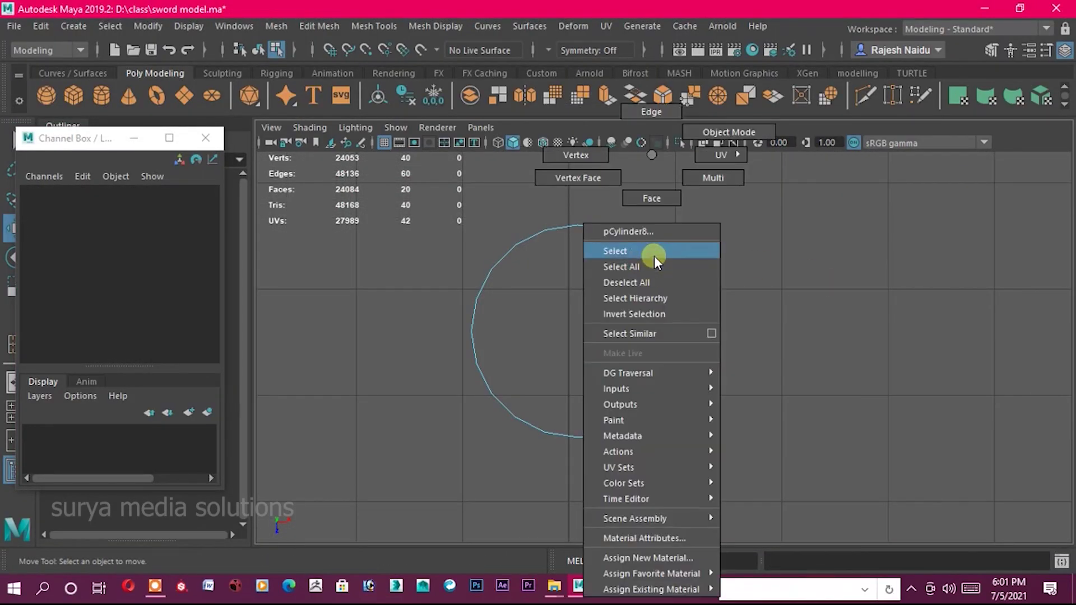
left_click(654, 256)
left_click(179, 242)
type("90")
key("Return")
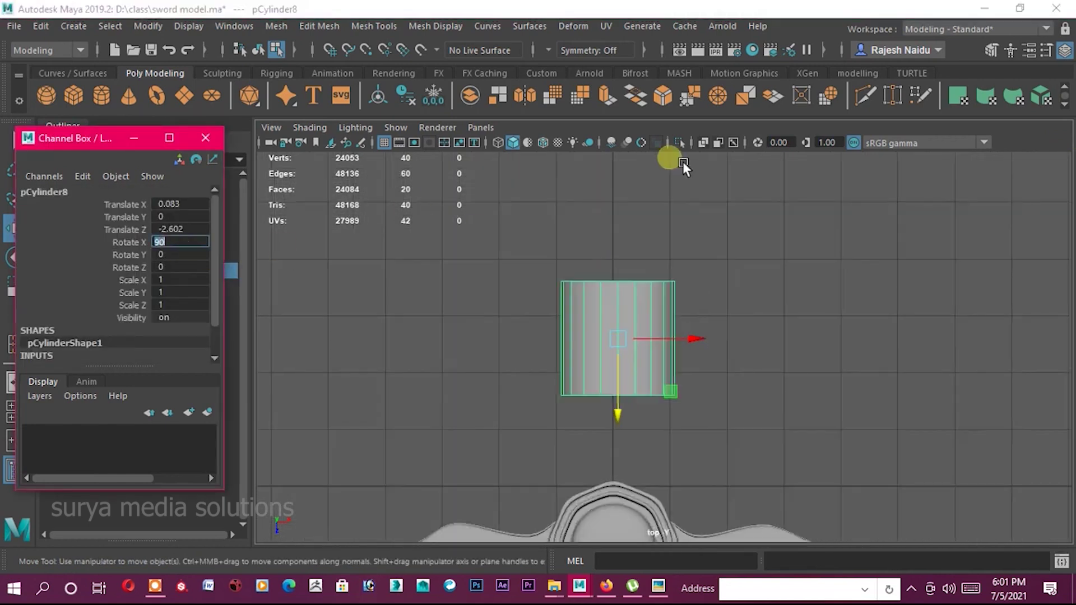
Scale the cylinder down uniformly and shorten it along its length.
key("r")
mouse_move(731, 332)
left_mouse_down()
mouse_move(662, 313)
mouse_move(528, 348)
left_mouse_up()
scroll(674, 322, "up", 3)
key("w")
scroll(529, 347, "up", 3)
key("r")
mouse_move(565, 391)
left_mouse_down()
mouse_move(437, 339)
mouse_move(565, 333)
left_mouse_up()
Extrude the cylinder's open border edge loop twice, pushing the rings outward into a flared profile.
right_click_drag(566, 334, 591, 116)
double_click(598, 297)
scroll(604, 381, "down", 3)
key("ctrl+e")
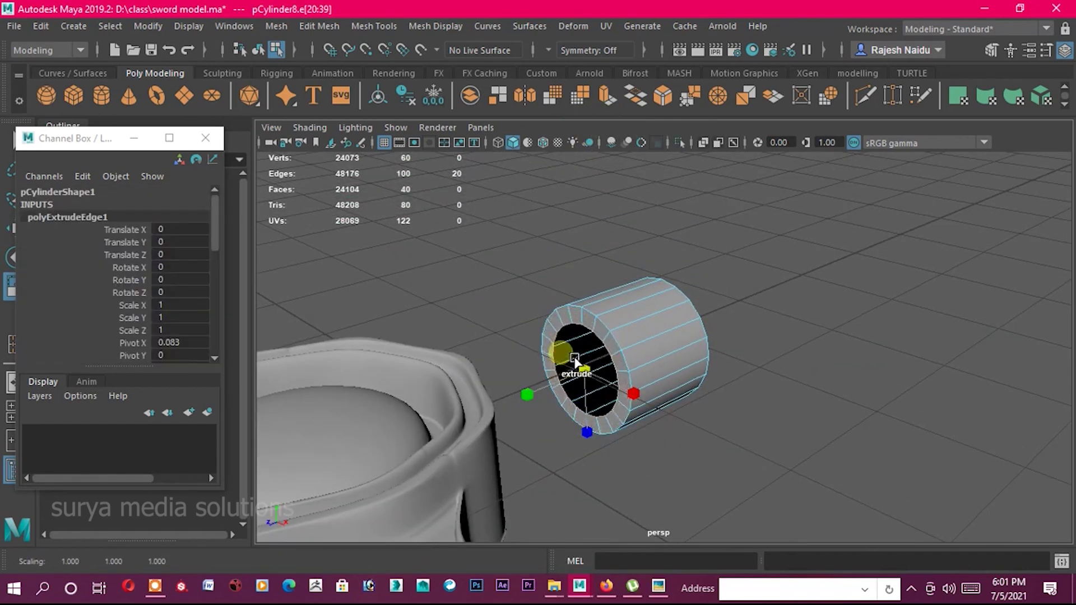
scroll(585, 380, "up", 3)
left_click_drag(585, 380, 573, 405, "alt")
left_click_drag(508, 379, 404, 400)
key("ctrl+e")
scroll(404, 399, "up", 2)
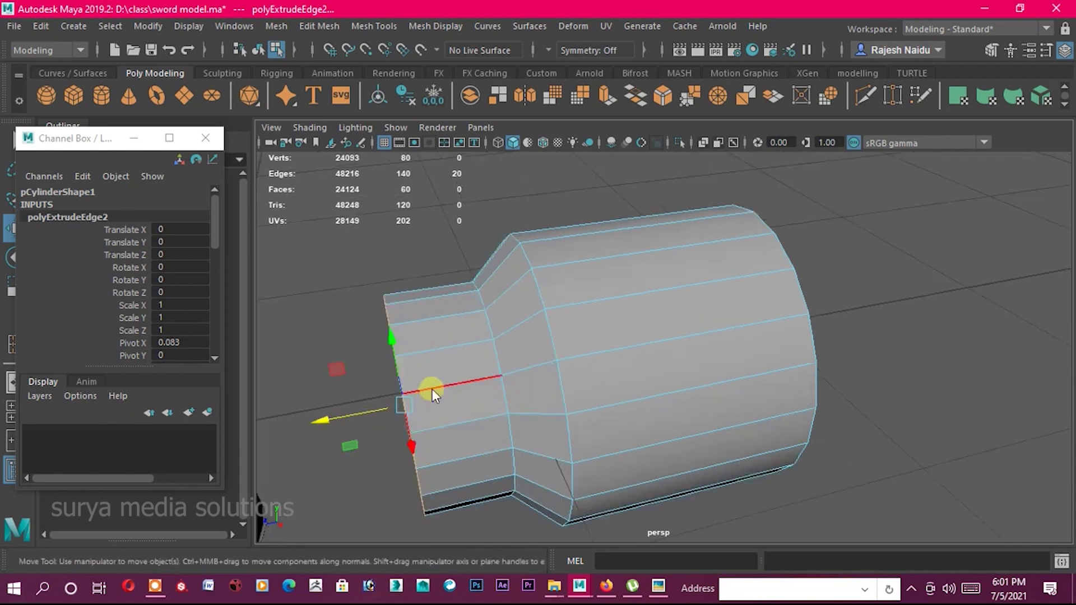
right_click_drag(440, 324, 414, 290, "shift")
Insert edge loops on the front section and near the open end, scaling the new loop.
left_click(442, 350)
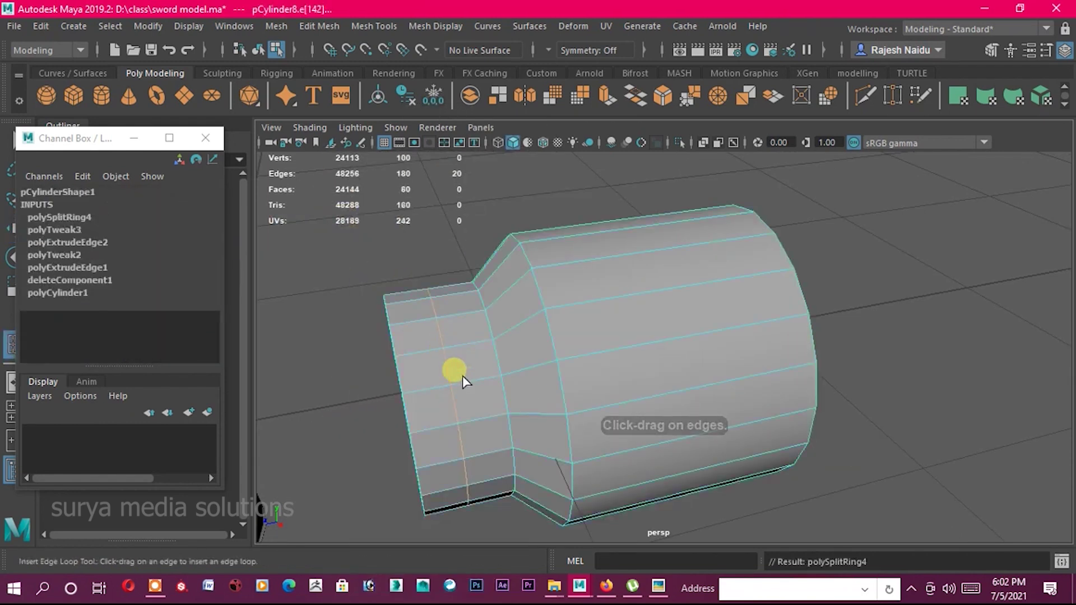
key("r")
mouse_move(442, 393)
left_mouse_down("alt")
mouse_move(490, 392)
mouse_move(466, 412)
left_mouse_up("alt")
right_click(448, 156)
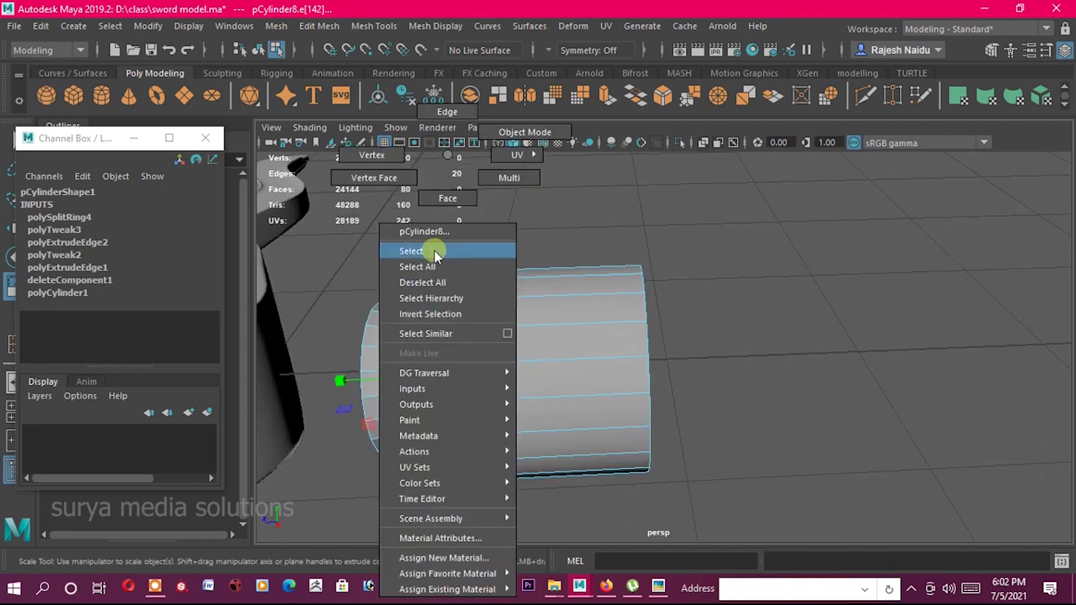
left_click(435, 250)
mouse_move(456, 369)
right_mouse_down()
mouse_move(525, 385)
mouse_move(506, 347)
right_mouse_up()
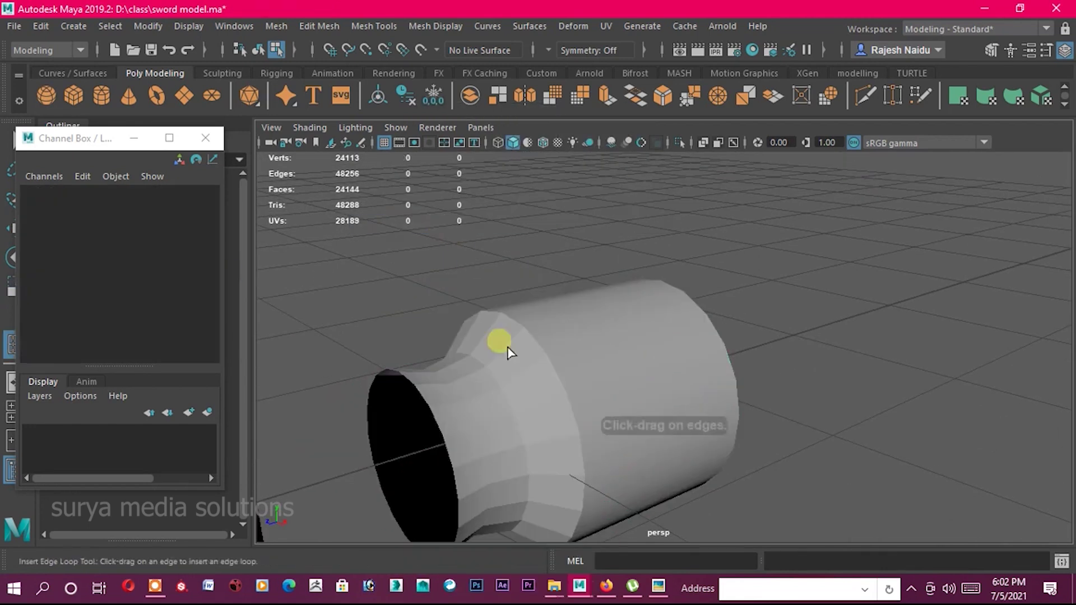
left_click(507, 346)
key("r")
mouse_move(524, 373)
left_mouse_down("alt")
mouse_move(415, 402)
mouse_move(491, 374)
left_mouse_up("alt")
Select the end ring of vertices and pull it inward to shorten the cylinder.
mouse_move(488, 432)
left_mouse_down("alt")
mouse_move(469, 418)
mouse_move(551, 374)
mouse_move(539, 381)
mouse_move(504, 348)
left_mouse_up("alt")
right_click_drag(574, 325, 548, 294)
key("F9")
left_click_drag(573, 229, 603, 488)
key("w")
mouse_move(583, 370)
left_mouse_down()
mouse_move(445, 359)
mouse_move(521, 373)
left_mouse_up()
Extrude the open end's border loop into an inward rim, then extrude again to lengthen it.
right_click_drag(464, 154, 478, 116)
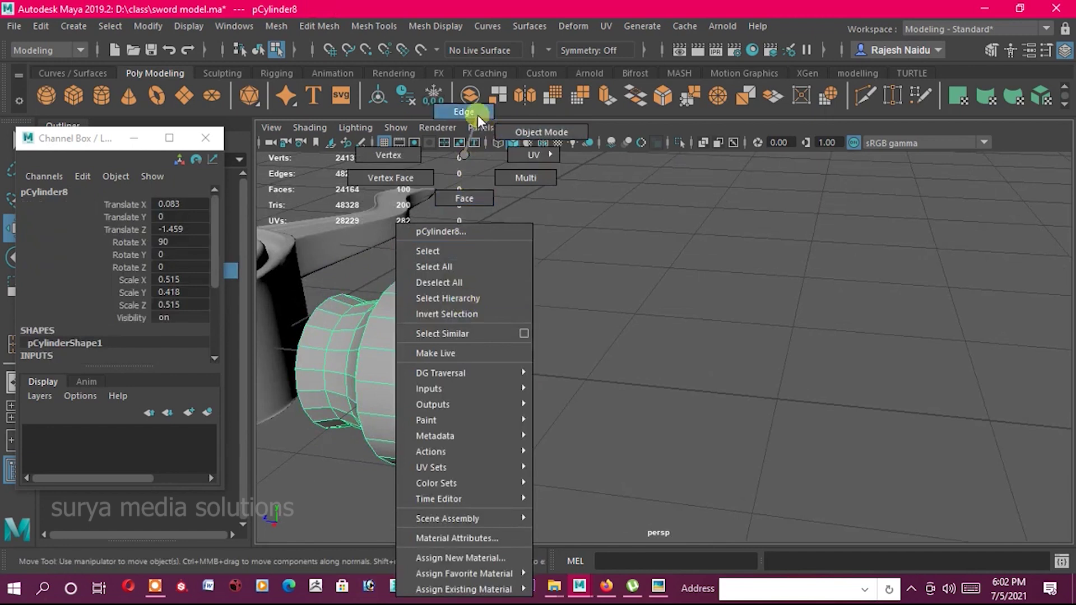
left_click_drag(488, 213, 498, 238, "alt")
right_click_drag(463, 155, 451, 311)
double_click(420, 391)
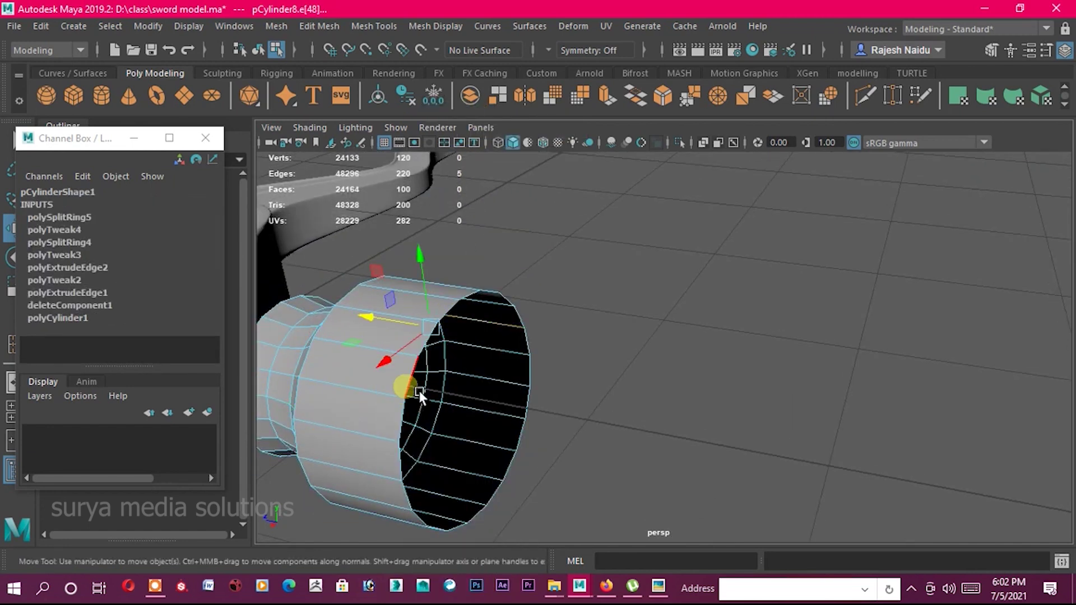
key("ctrl+e")
mouse_move(504, 431)
left_mouse_down()
mouse_move(612, 423)
mouse_move(508, 387)
mouse_move(625, 393)
left_mouse_up()
scroll(611, 421, "down", 3)
key("ctrl+e")
mouse_move(493, 211)
right_mouse_down()
mouse_move(555, 211)
mouse_move(600, 112)
right_mouse_up()
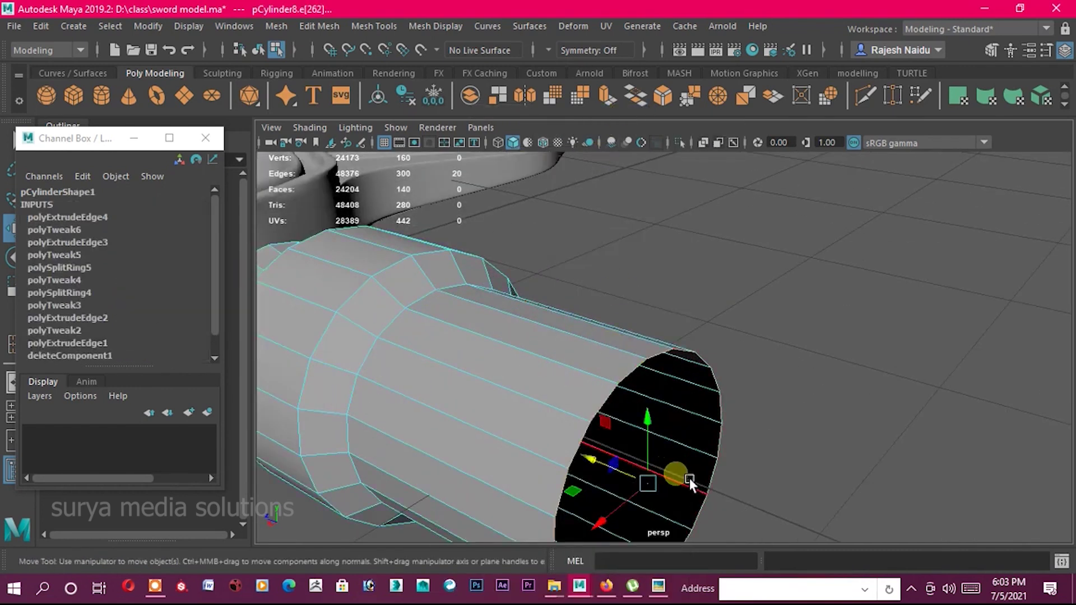
Extrude the open end's edges twice and pull the extrusion outward to lengthen the handle.
scroll(690, 478, "down", 2)
scroll(688, 442, "down", 3)
key("ctrl+e")
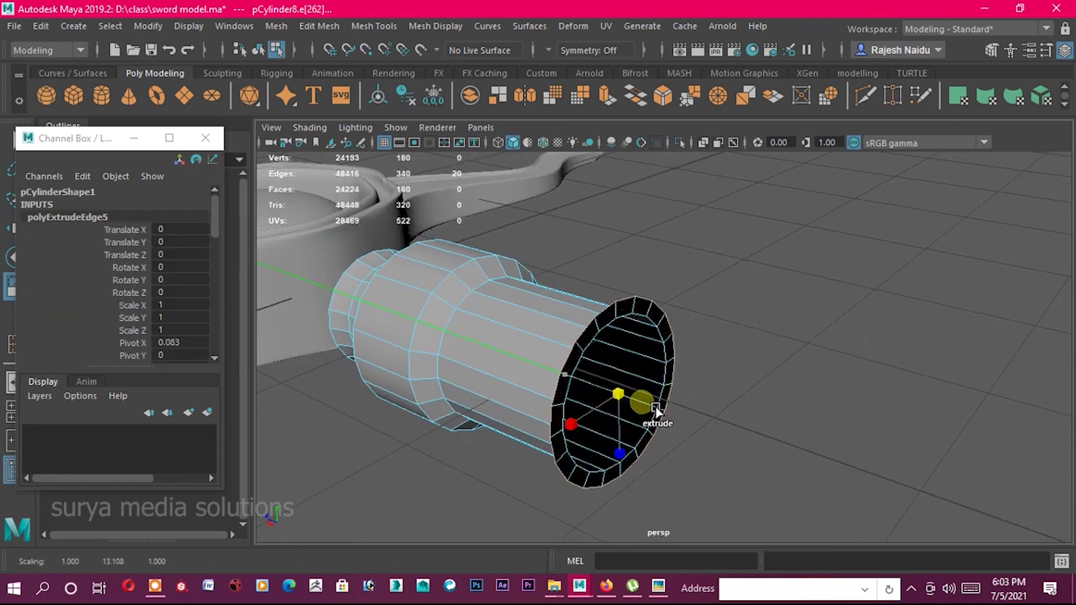
scroll(681, 415, "down", 2)
key("ctrl+e")
left_click_drag(594, 378, 674, 378)
scroll(703, 399, "down", 2)
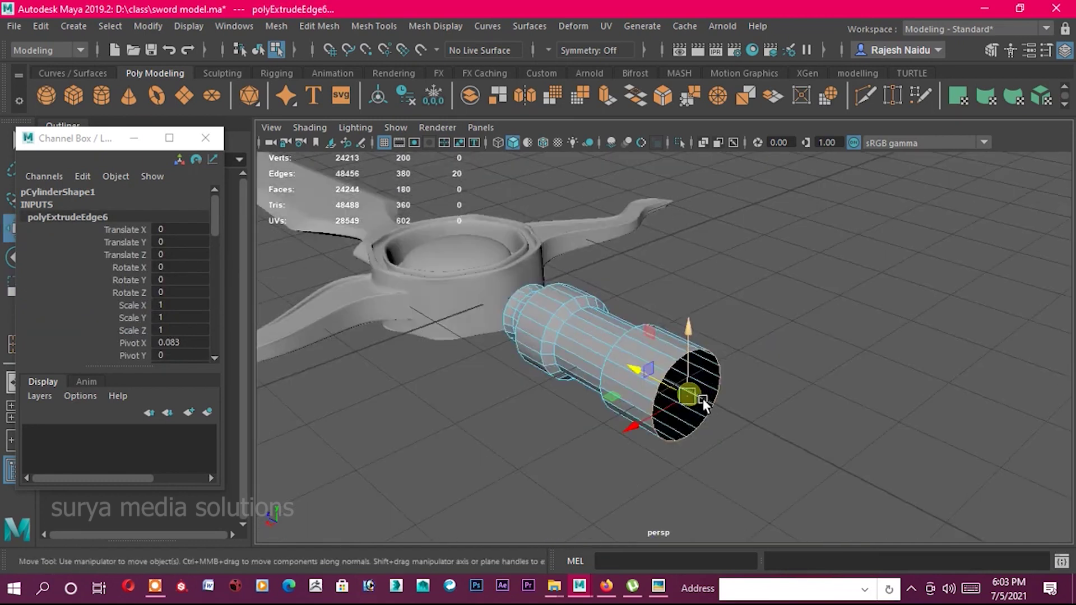
scroll(703, 399, "up", 2)
Extrude a new ring scaled inward into a rim, then extrude the end far outward.
key("ctrl+e")
key("r")
left_click_drag(610, 392, 559, 349)
scroll(673, 395, "down", 2)
mouse_move(672, 395)
left_mouse_down("alt")
mouse_move(541, 361)
mouse_move(861, 398)
left_mouse_up("alt")
key("w")
key("ctrl+e")
scroll(631, 406, "up", 2)
scroll(575, 395, "up", 2)
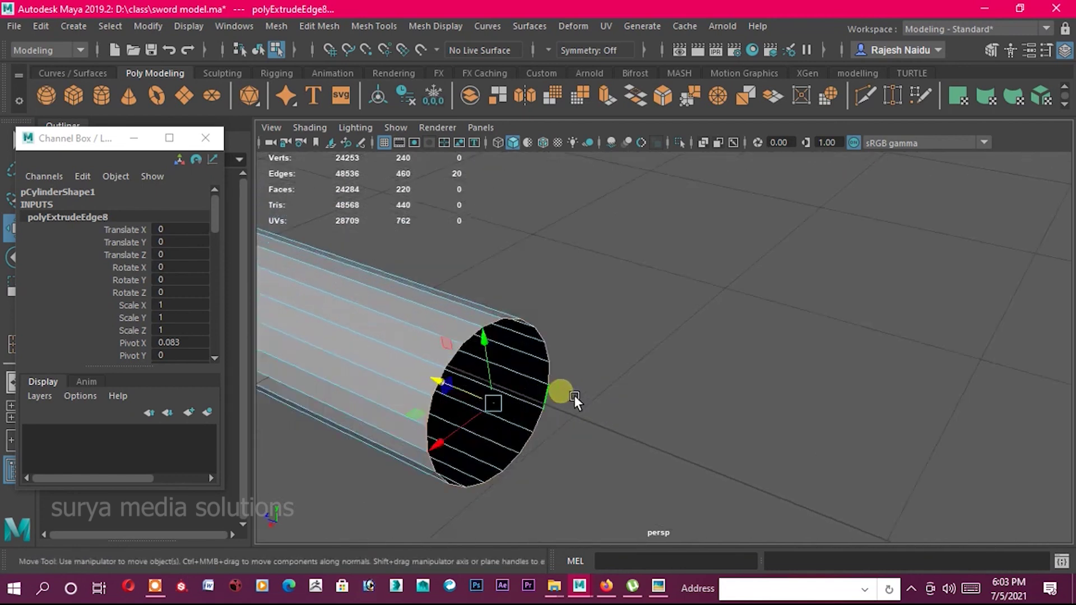
Extrude and scale the end rings outward to form a raised second collar.
key("ctrl+e")
key("r")
mouse_move(518, 395)
left_mouse_down()
mouse_move(560, 417)
mouse_move(499, 391)
mouse_move(542, 358)
mouse_move(589, 363)
mouse_move(617, 402)
mouse_move(544, 363)
mouse_move(736, 390)
mouse_move(579, 365)
mouse_move(689, 405)
left_mouse_up()
key("ctrl+e")
key("ctrl+e")
key("r")
mouse_move(629, 373)
left_mouse_down("shift")
mouse_move(736, 408)
mouse_move(679, 414)
mouse_move(711, 418)
mouse_move(722, 457)
left_mouse_up("shift")
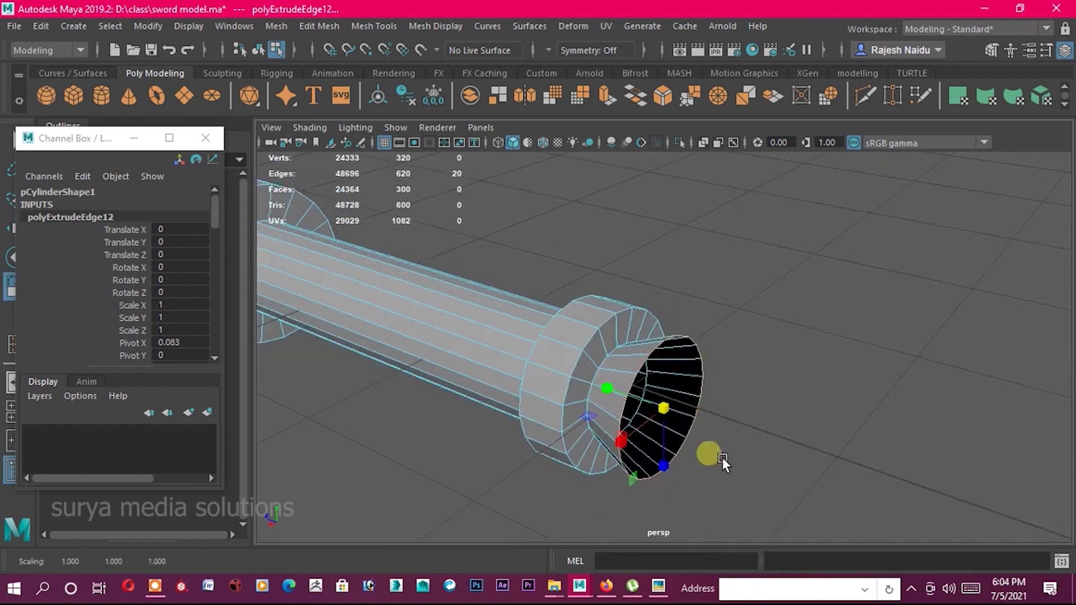
mouse_move(672, 412)
left_mouse_down("shift")
mouse_move(707, 425)
mouse_move(757, 421)
mouse_move(768, 383)
mouse_move(573, 383)
mouse_move(573, 391)
left_mouse_up("shift")
Extrude the end rings further and shrink them toward the centre into a tapered pommel tip.
key("r")
key("w")
scroll(694, 418, "up", 3)
left_click_drag(717, 425, 720, 426, "shift")
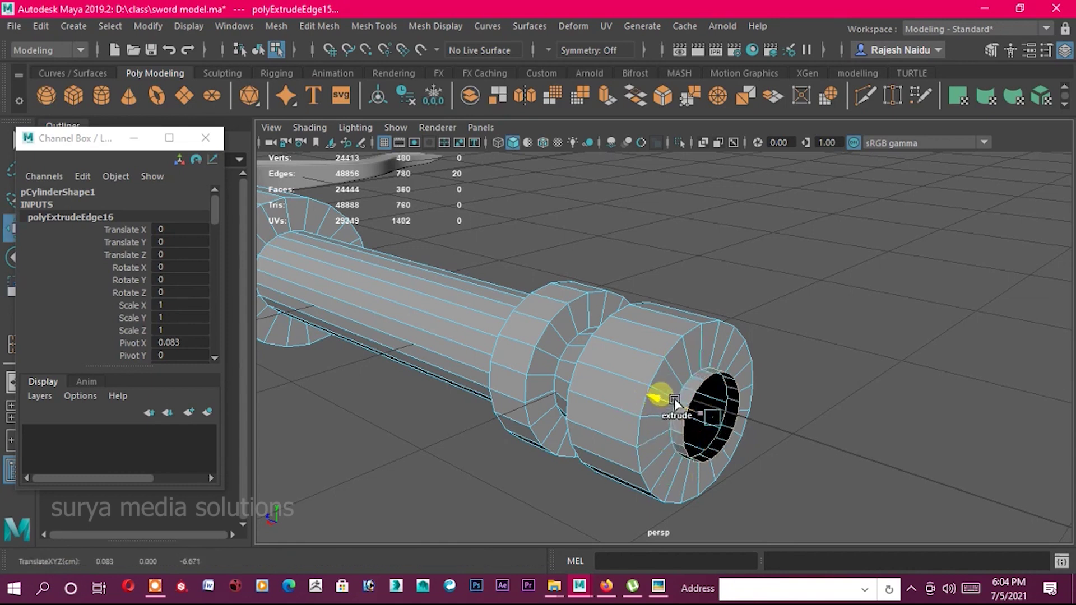
scroll(645, 434, "up", 3)
key("r")
mouse_move(639, 427)
left_mouse_down("shift")
mouse_move(540, 372)
mouse_move(577, 423)
mouse_move(703, 382)
mouse_move(772, 400)
mouse_move(566, 413)
mouse_move(466, 461)
mouse_move(440, 461)
left_mouse_up("shift")
key("w")
key("r")
scroll(441, 461, "down", 5)
left_click(277, 26)
Clear the selection and select the whole handle object near the pommel end.
left_click(311, 138)
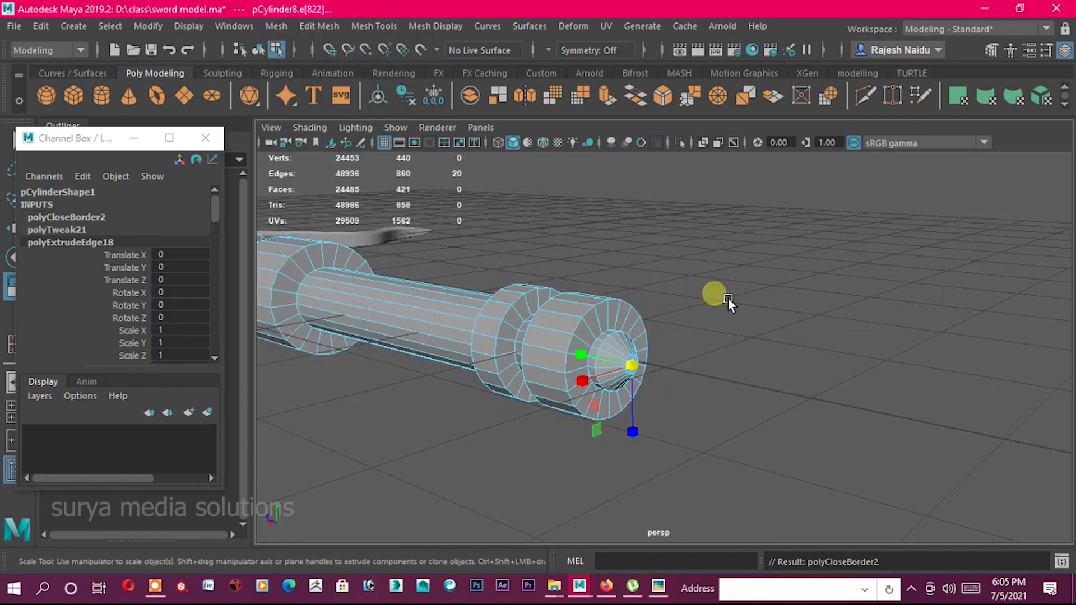
left_click(728, 298)
scroll(666, 331, "up", 5)
right_click_drag(556, 162, 553, 247)
left_click_drag(553, 247, 435, 231, "alt")
scroll(629, 431, "up", 5)
scroll(493, 334, "down", 5)
Insert edge loops along the pommel cone and around its end ring.
left_click(493, 335)
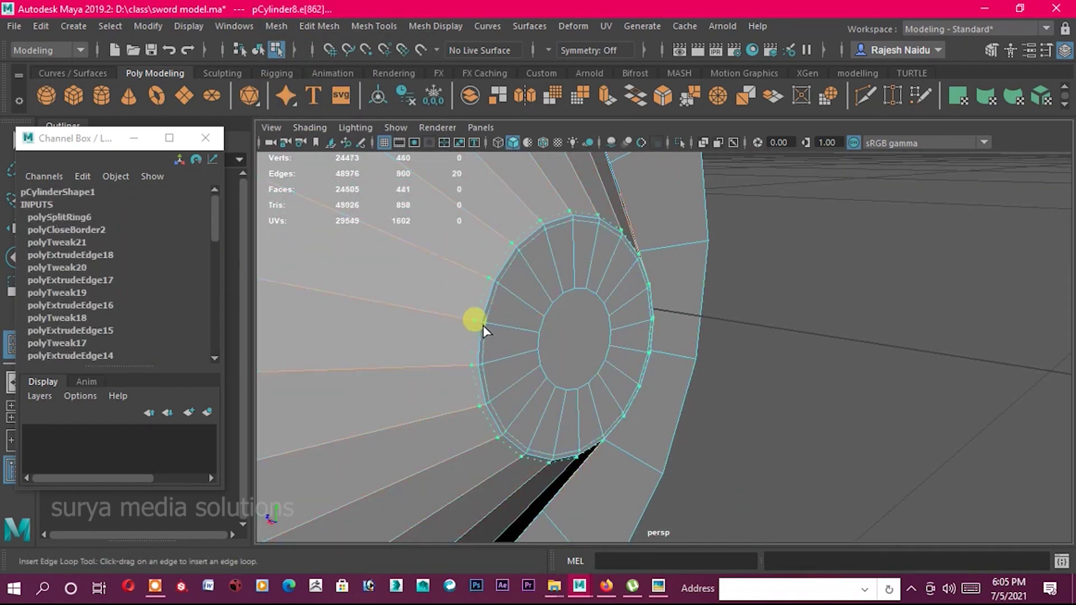
middle_click_drag(488, 331, 501, 344, "alt")
left_click(601, 368)
left_click(521, 359)
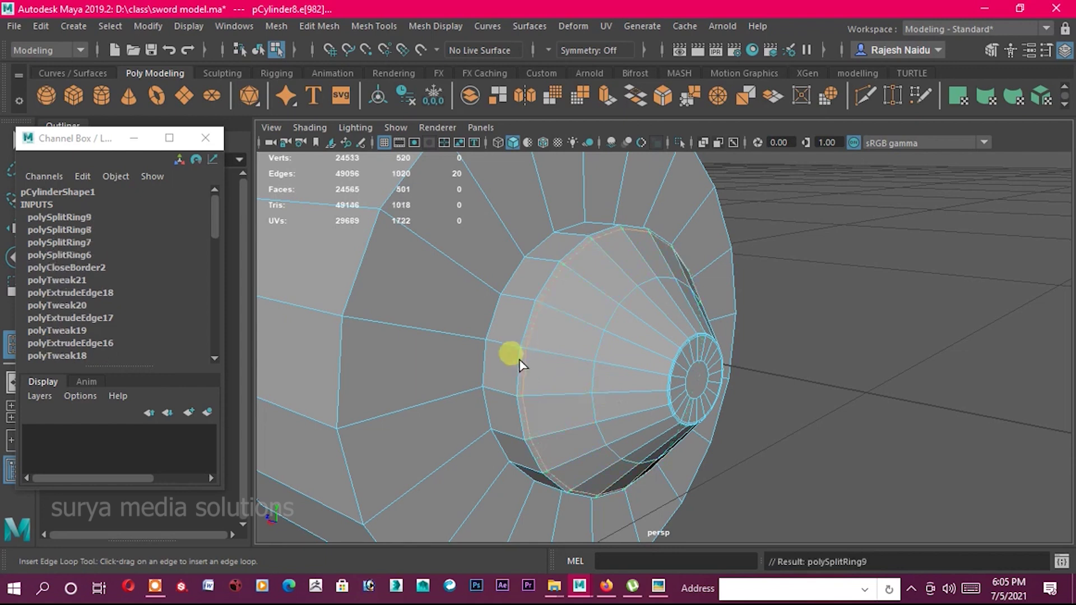
left_click(498, 348)
left_click(357, 320)
left_click_drag(344, 321, 720, 409, "alt")
left_click(567, 367)
left_click(566, 367)
mouse_move(567, 368)
left_mouse_down("alt")
mouse_move(614, 369)
mouse_move(561, 378)
left_mouse_up("alt")
right_click_drag(560, 378, 715, 358, "alt")
left_click(697, 352)
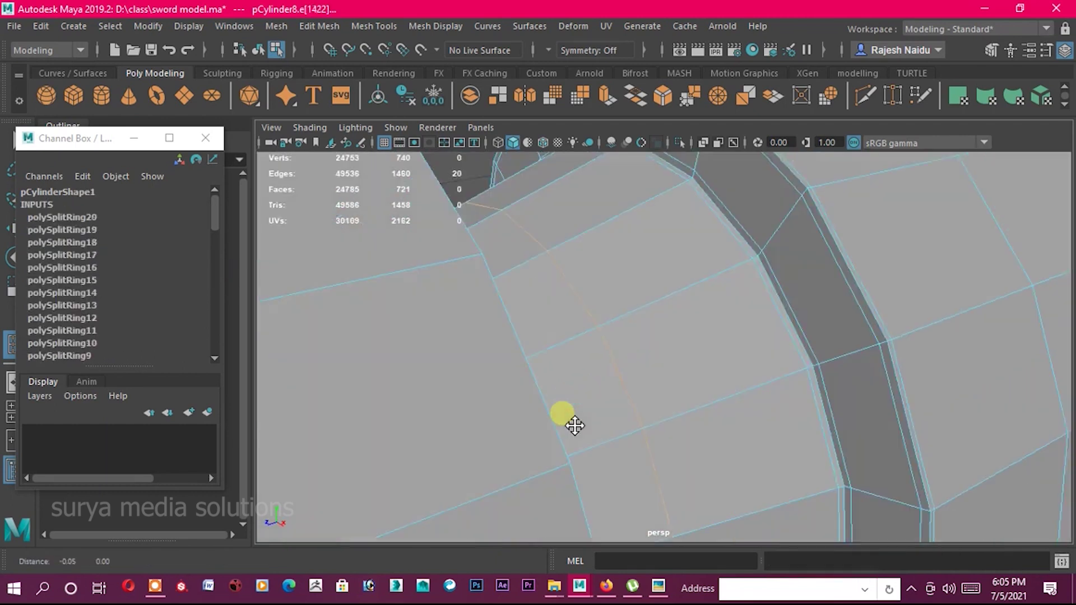
Add edge loops across the recessed ring and the outer band.
scroll(587, 404, "down", 3)
scroll(492, 421, "up", 3)
left_click(512, 369)
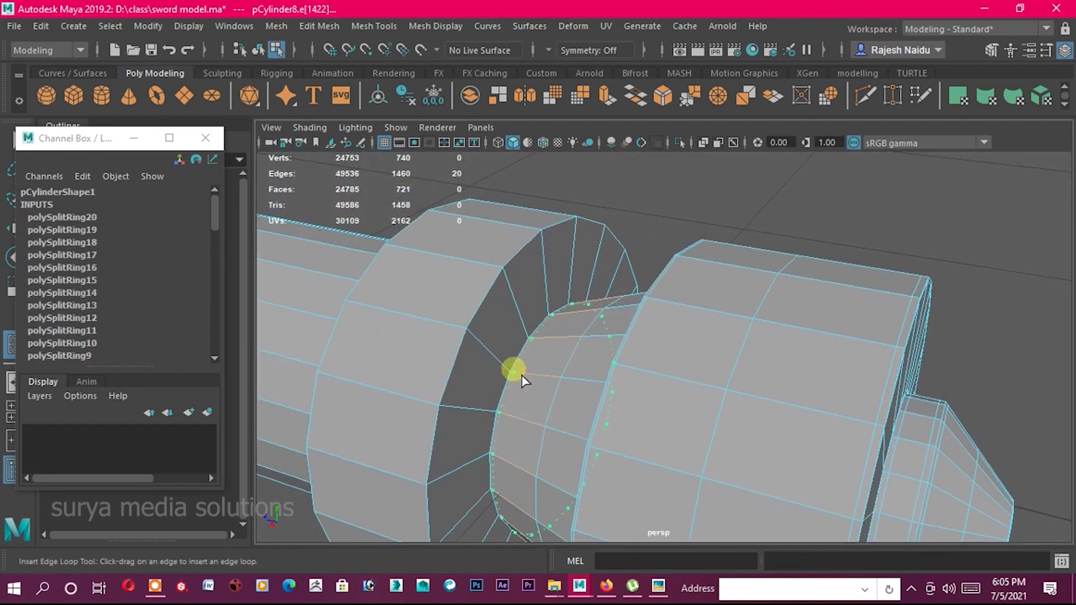
left_click(493, 359)
left_click(473, 347)
left_click(465, 330)
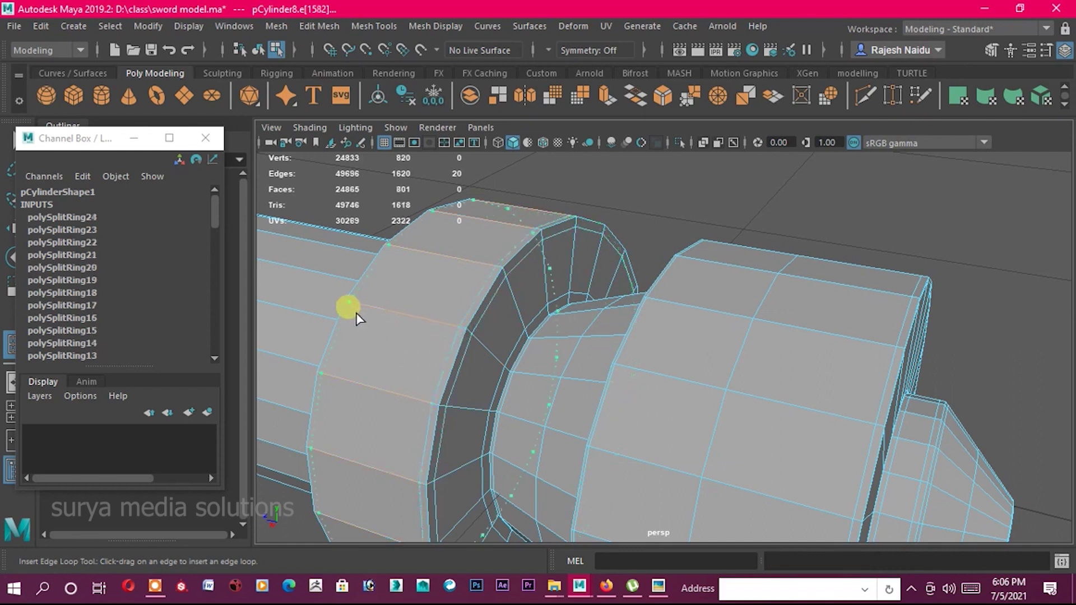
left_click(407, 322)
scroll(728, 326, "down", 5)
scroll(577, 386, "up", 5)
left_click(358, 439)
left_click(337, 461)
scroll(611, 366, "down", 4)
scroll(573, 448, "down", 2)
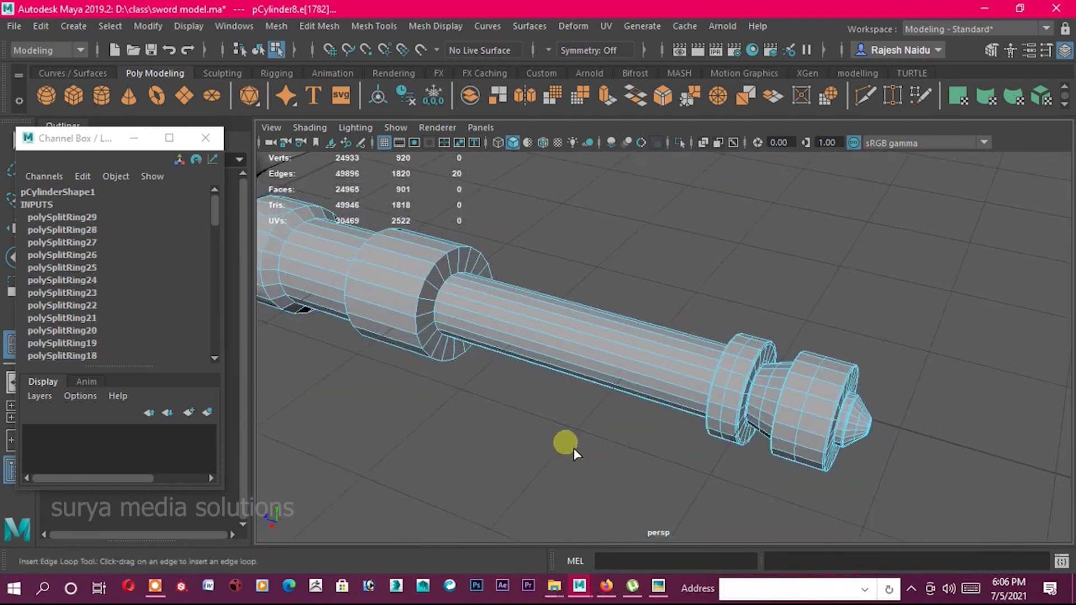
scroll(674, 399, "up", 4)
Add edge loops around the collar and along the grip.
left_click(672, 399)
left_click(528, 356)
left_click(388, 303)
scroll(554, 356, "up", 5)
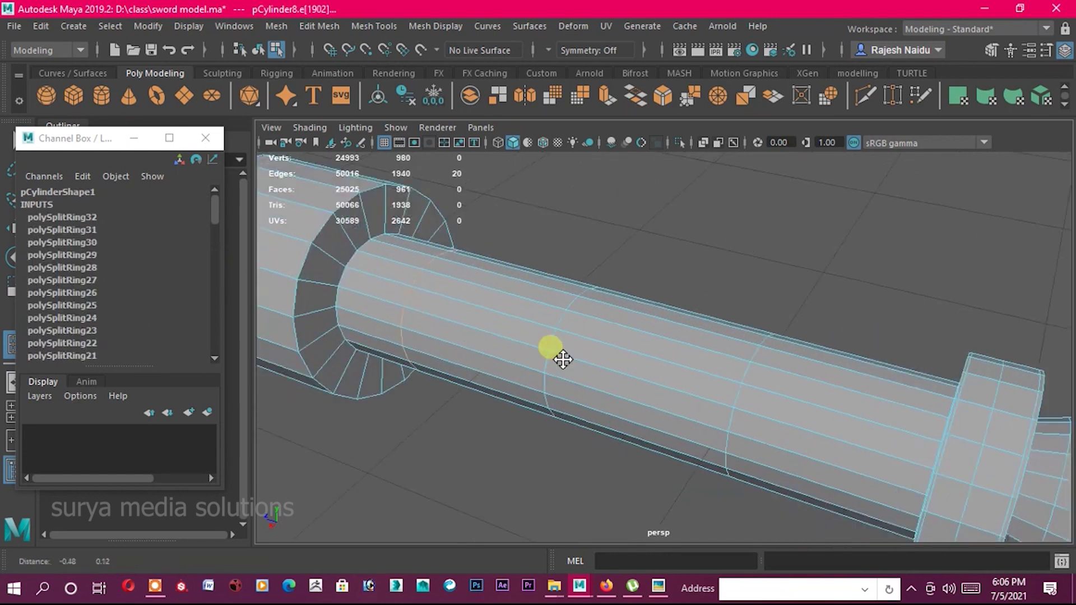
left_click(524, 364)
left_click(488, 359)
left_click(427, 348)
scroll(538, 351, "down", 3)
scroll(524, 379, "down", 2)
left_click(523, 378)
scroll(495, 404, "up", 3)
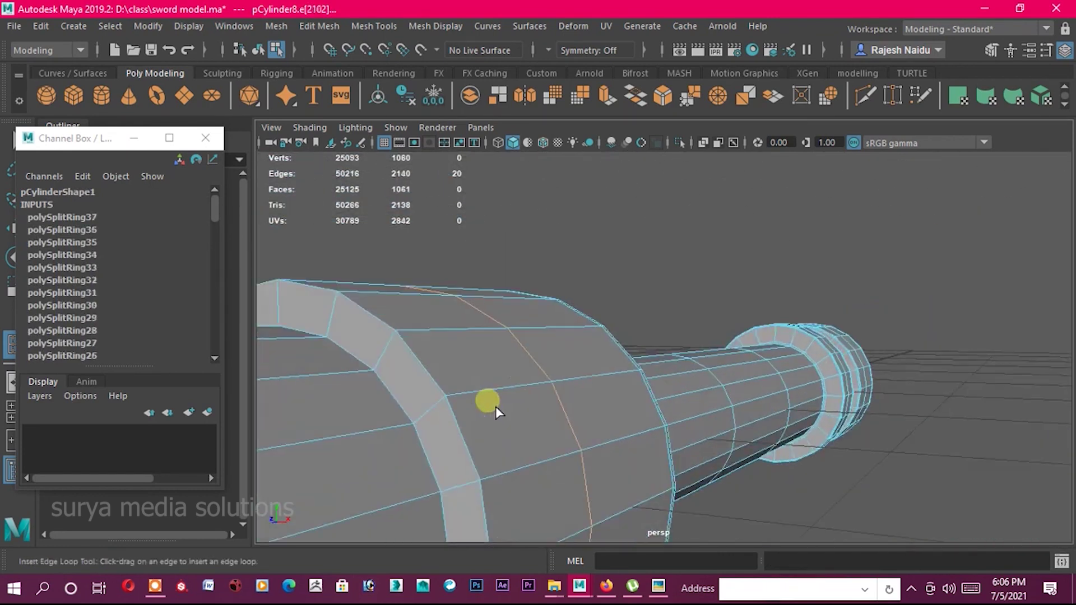
scroll(567, 389, "up", 2)
left_click(567, 389)
left_click(525, 413)
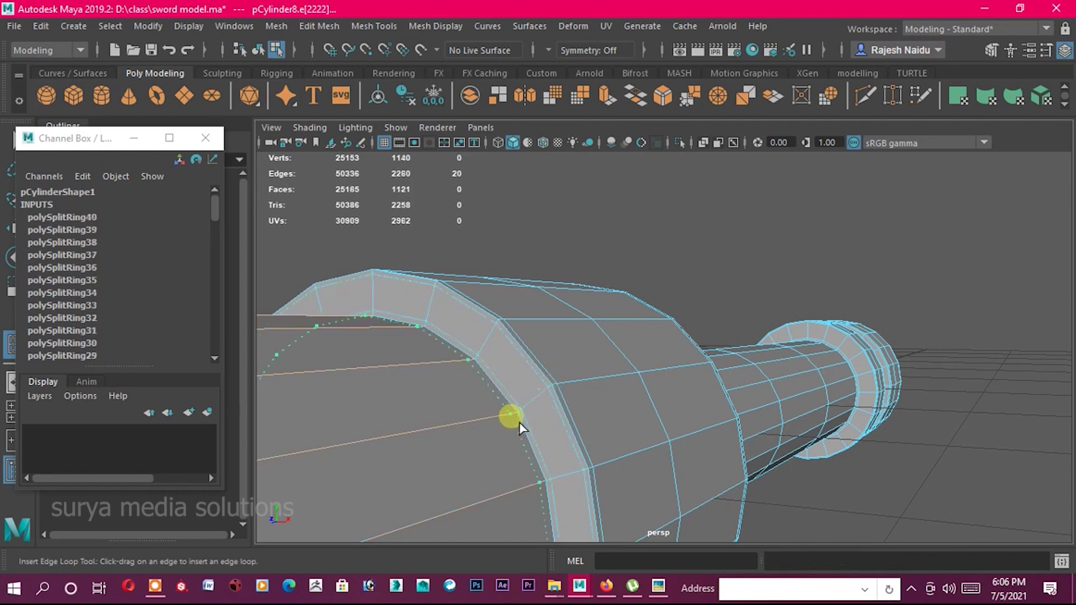
Add further edge loops along the handle toward its end.
scroll(473, 426, "down", 5)
scroll(474, 426, "up", 5)
left_click(677, 349)
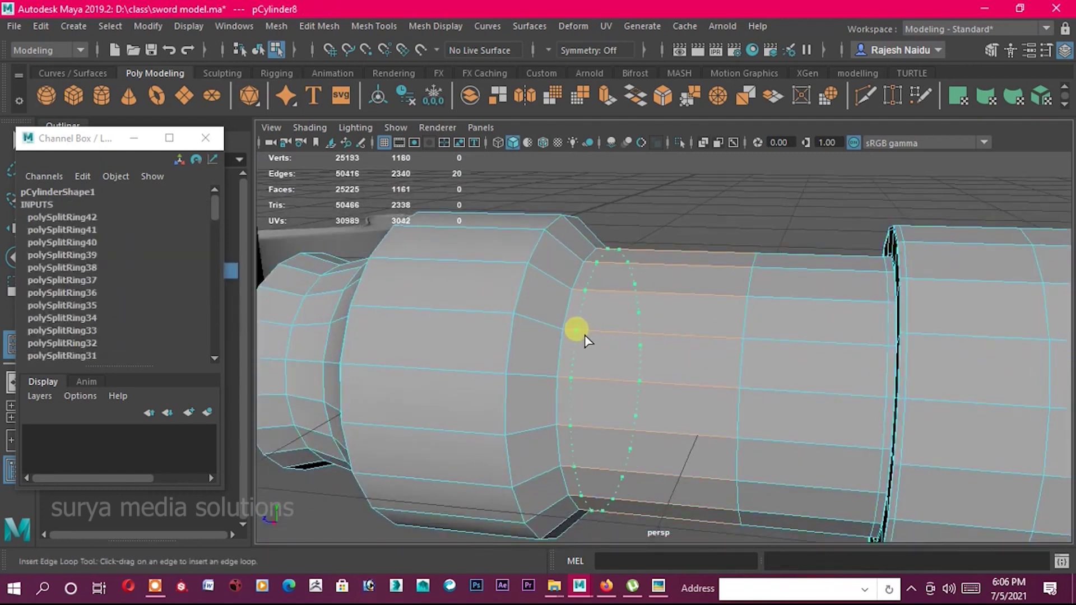
left_click(569, 328)
left_click(509, 317)
left_click_drag(510, 317, 526, 384, "alt")
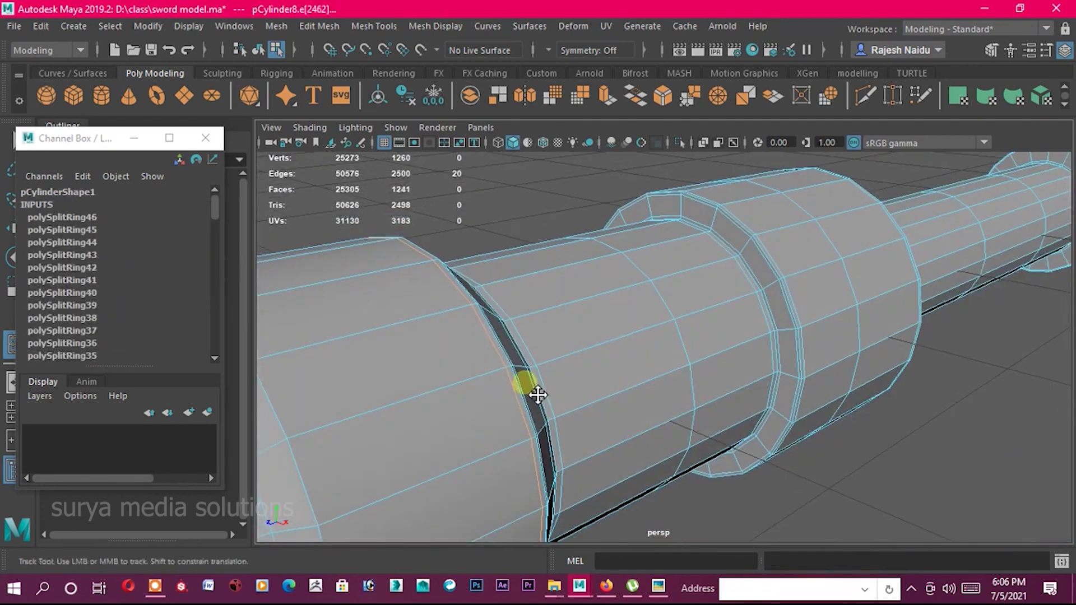
left_click(623, 307)
left_click(545, 335)
left_click(493, 350)
left_click(420, 387)
scroll(509, 362, "down", 5)
left_click_drag(509, 362, 645, 365, "alt")
scroll(644, 366, "up", 5)
left_click(614, 308)
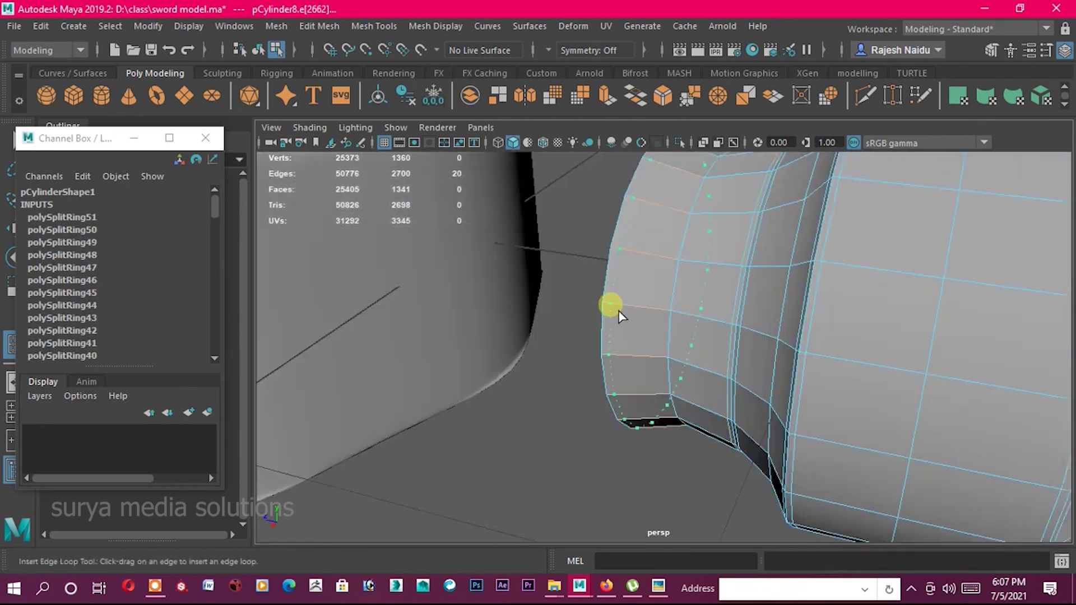
scroll(814, 313, "down", 5)
left_click_drag(888, 365, 872, 393, "alt")
Select the full edge loop around the ring at the pommel end.
key("w")
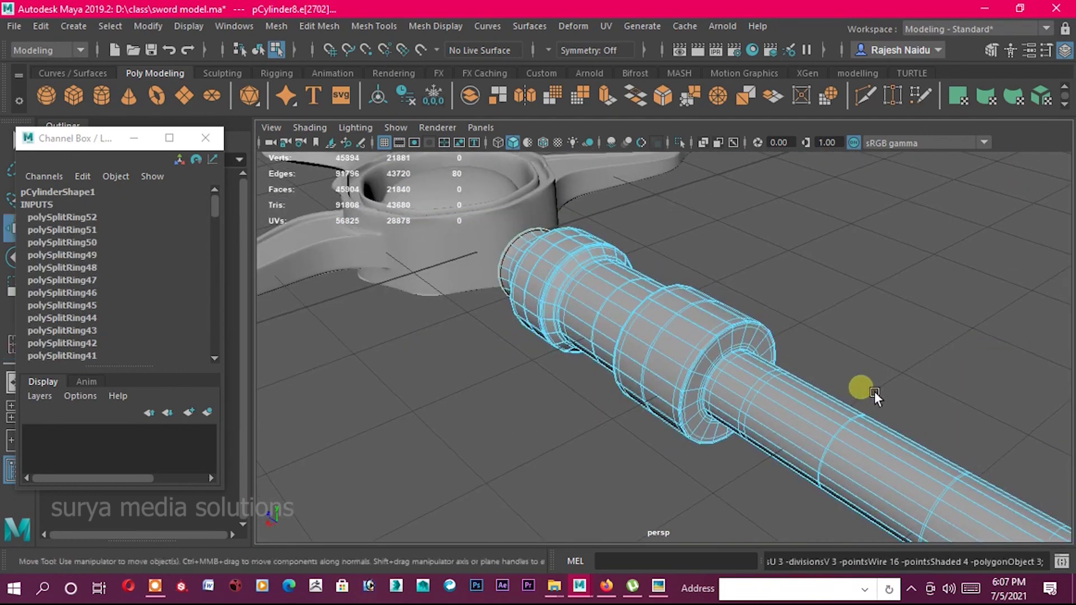
scroll(786, 254, "down", 3)
left_click_drag(759, 308, 729, 326, "alt")
scroll(890, 358, "up", 4)
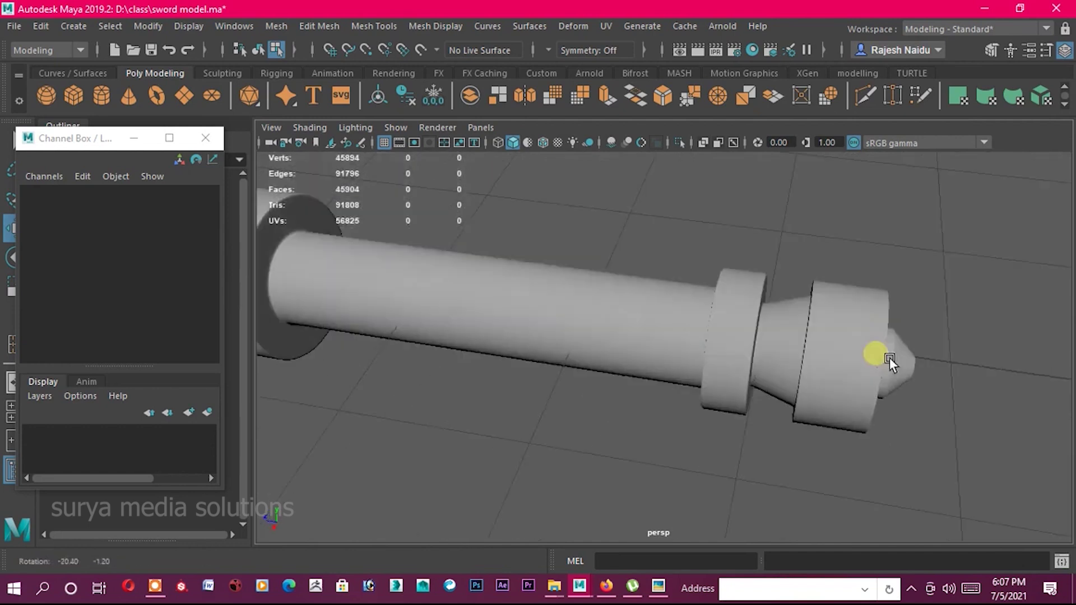
scroll(858, 385, "up", 3)
scroll(858, 385, "down", 3)
right_click_drag(763, 198, 771, 356)
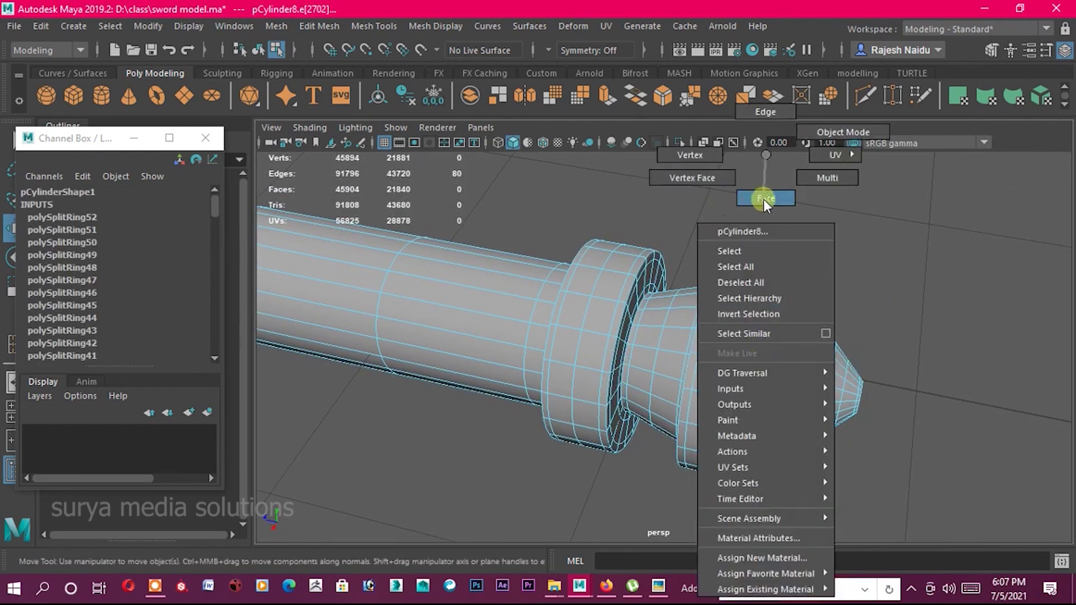
left_click(771, 356)
left_click_drag(780, 357, 681, 388, "alt")
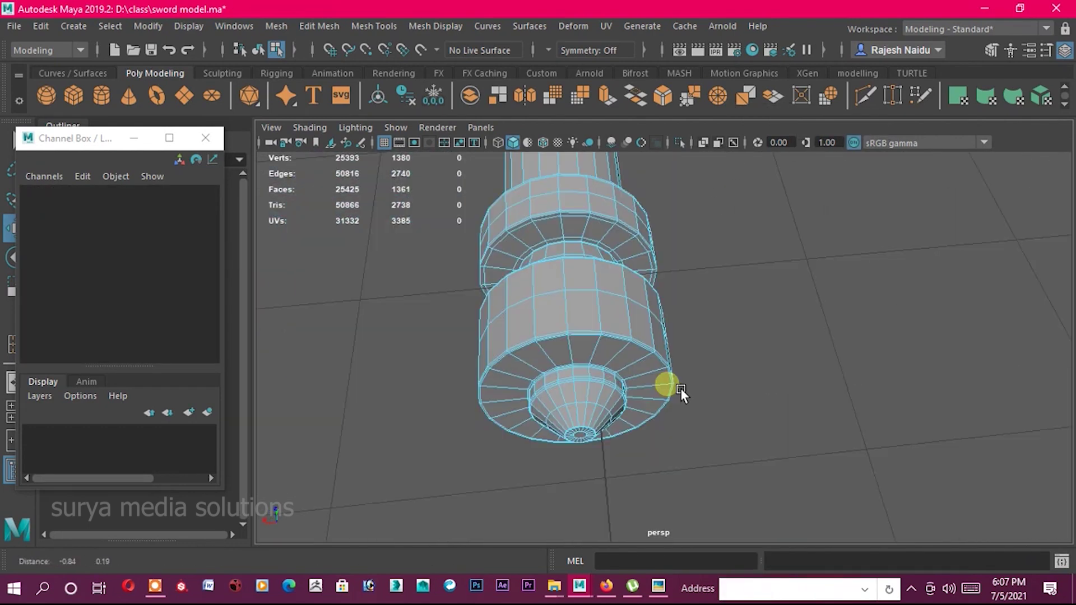
scroll(606, 335, "up", 5)
right_click_drag(606, 335, 626, 241)
double_click(626, 241)
scroll(711, 319, "down", 4)
scroll(819, 301, "up", 3)
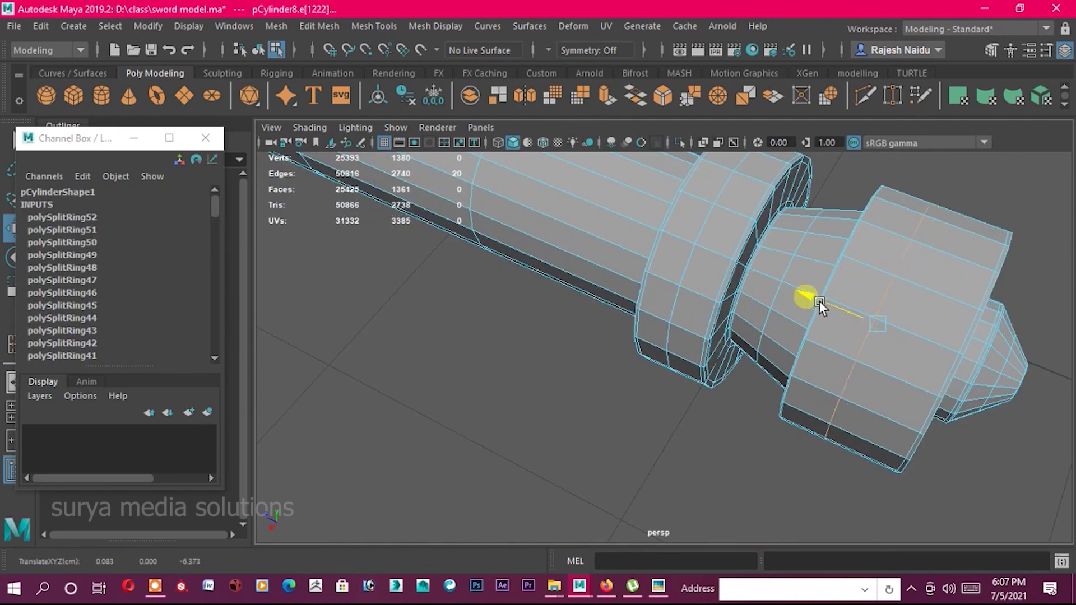
Insert one more edge loop around the wide guard ring with Insert Edge Loop Tool.
right_click_drag(891, 327, 841, 278)
scroll(842, 278, "down", 2)
right_click_drag(695, 243, 724, 259)
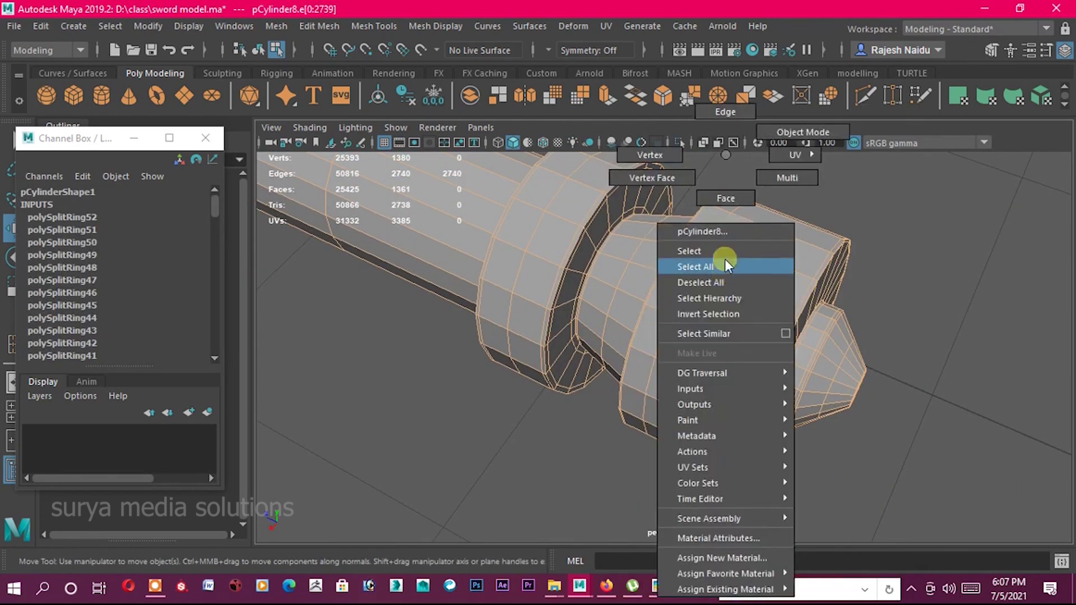
right_click_drag(708, 202, 708, 330, "shift")
left_click_drag(749, 350, 793, 344)
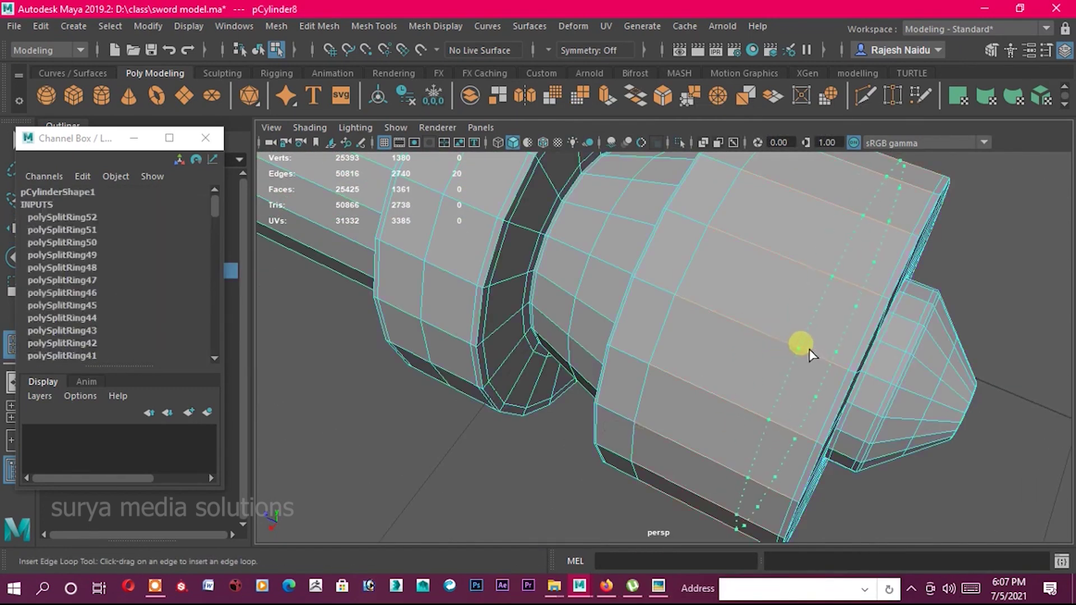
right_click_drag(751, 343, 771, 255)
mouse_move(771, 255)
left_mouse_down("alt")
mouse_move(545, 305)
mouse_move(699, 358)
left_mouse_up("alt")
Select alternating faces around the collar ring and frame them.
left_click(701, 359)
left_click(892, 413, "shift")
mouse_move(893, 414)
left_mouse_down("alt")
mouse_move(746, 453)
mouse_move(827, 406)
mouse_move(735, 269)
mouse_move(713, 326)
mouse_move(968, 328)
mouse_move(732, 410)
mouse_move(899, 447)
mouse_move(715, 392)
mouse_move(783, 423)
left_mouse_up("alt")
left_click(713, 325, "shift")
left_click(732, 410, "shift")
left_click(715, 392, "shift")
key("f")
Extrude the faces outward by 0.225, then extrude again at 0.114.
key("ctrl+e")
mouse_move(588, 217)
right_mouse_down("alt")
mouse_move(705, 330)
mouse_move(676, 327)
right_mouse_up("alt")
left_click_drag(596, 346, 641, 311, "alt")
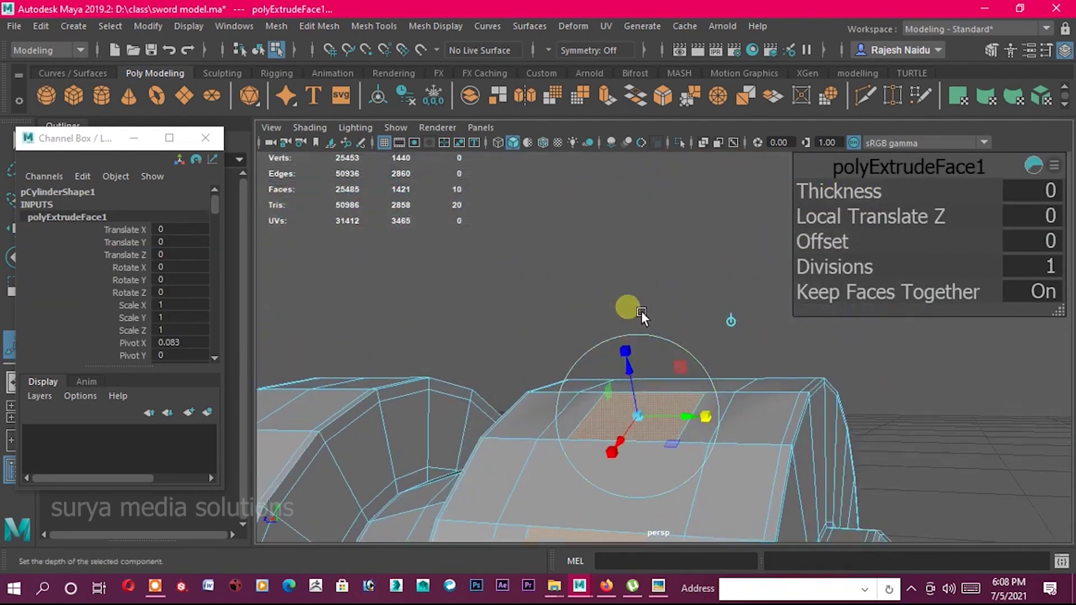
mouse_move(639, 372)
left_mouse_down()
mouse_move(583, 233)
mouse_move(612, 204)
mouse_move(611, 265)
mouse_move(644, 285)
mouse_move(685, 281)
mouse_move(692, 403)
mouse_move(680, 317)
mouse_move(745, 359)
left_mouse_up()
key("ctrl+e")
left_click(745, 358)
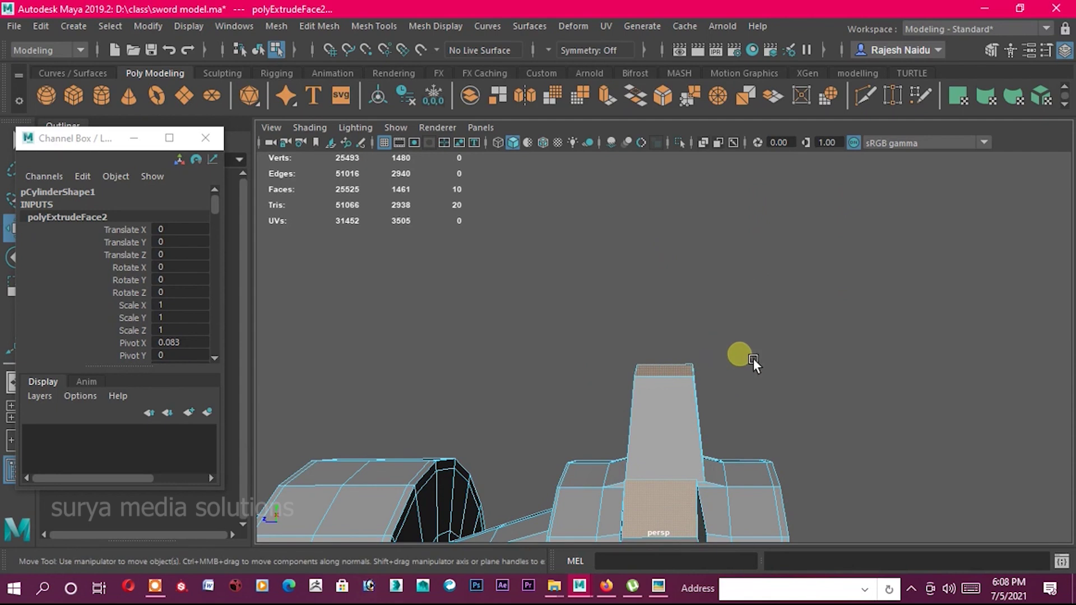
Try a third extrusion, then undo it back to the earlier result.
key("ctrl+e")
left_click_drag(683, 330, 670, 256)
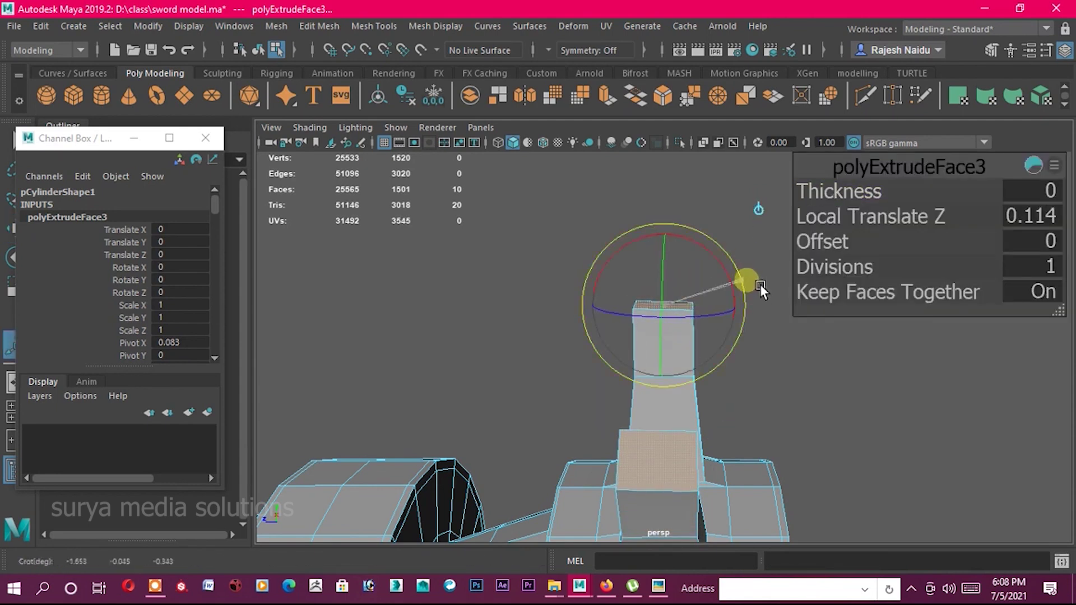
key("ctrl+z")
key("ctrl+z")
key("ctrl+z")
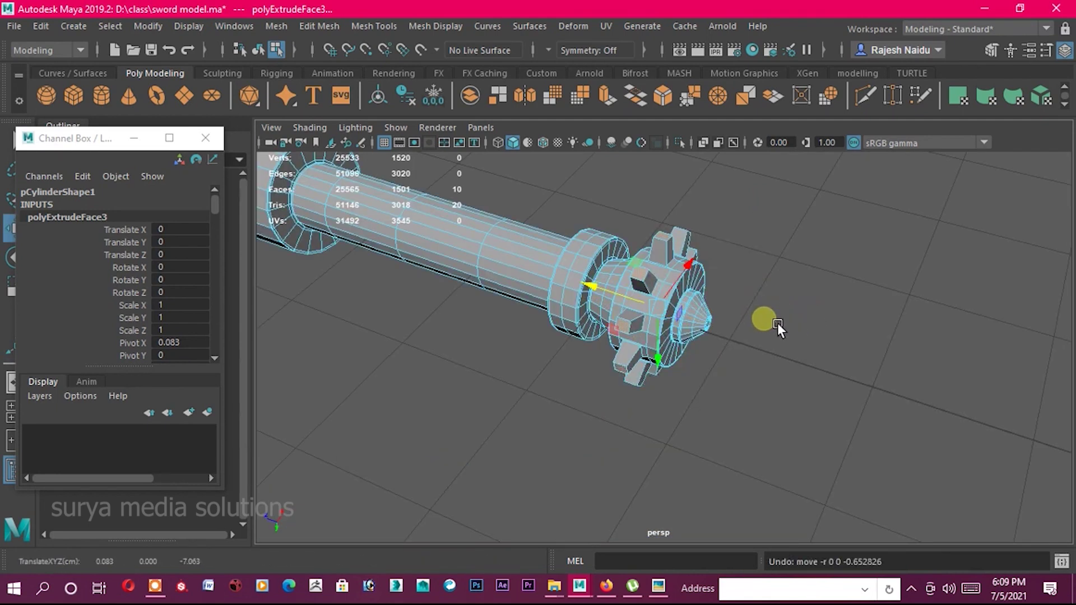
key("ctrl+z")
key("ctrl+z")
key("ctrl+z")
key("ctrl+z")
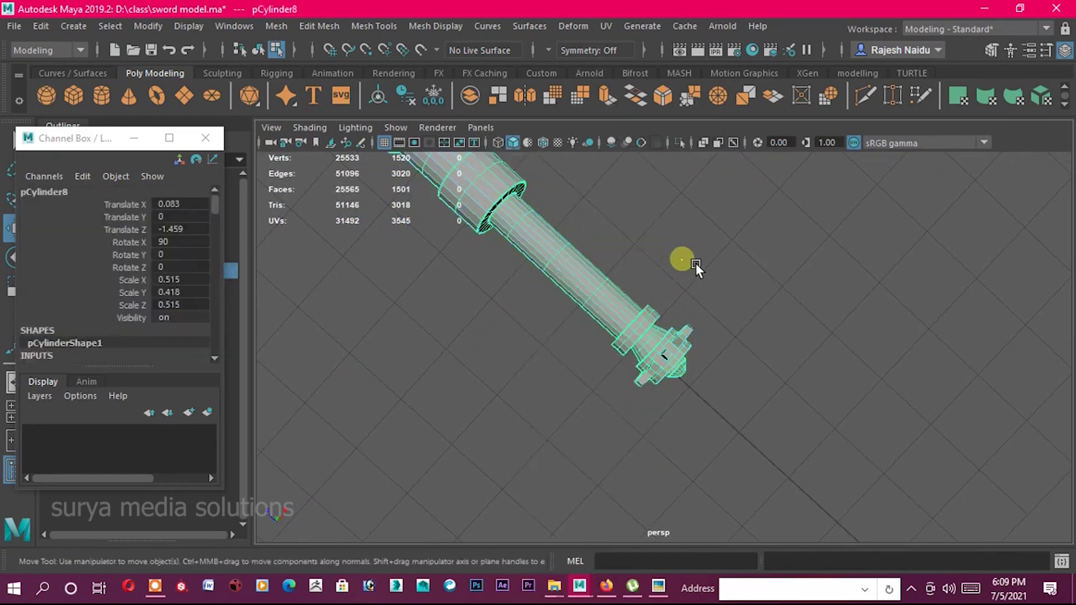
key("ctrl+z")
key("ctrl+z")
key("ctrl+z")
key("ctrl+z")
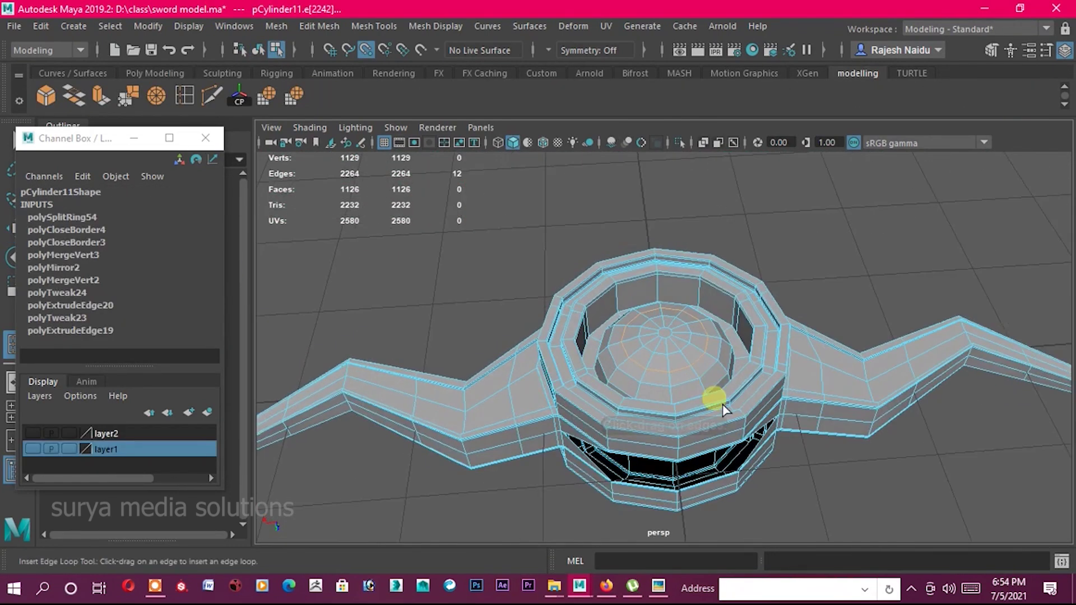
Deselect, select the whole pCylinder11 guard, and show the handle and blade layer.
key("ctrl+z")
key("ctrl+z")
key("ctrl+z")
key("ctrl+z")
right_click(631, 153)
left_click(646, 241)
left_click(43, 438)
Select the guard and the blade together and merge them with Mesh > Combine.
scroll(857, 457, "up", 3)
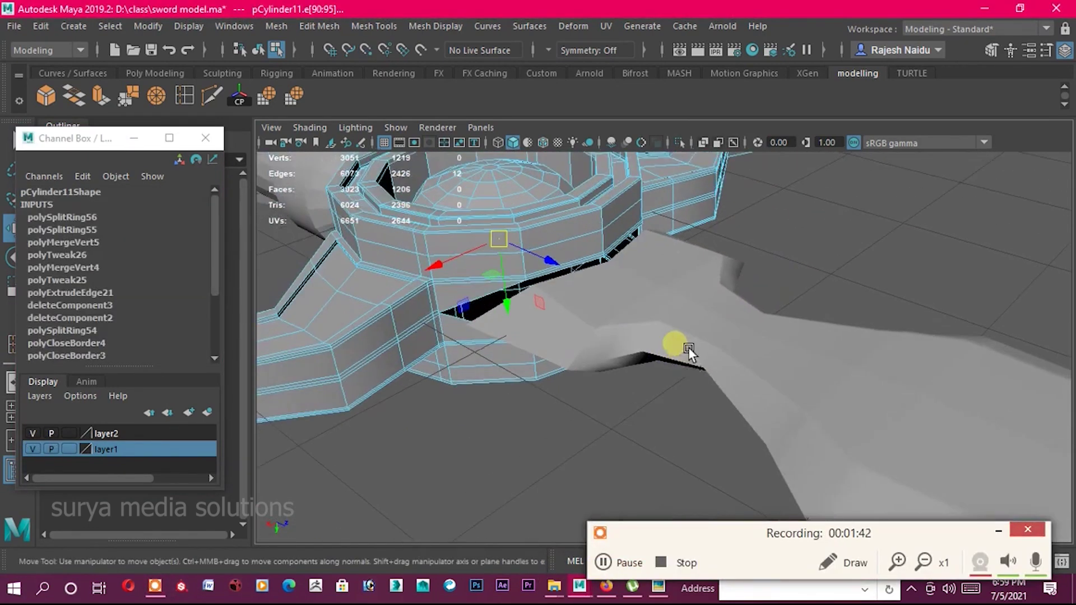
scroll(689, 347, "down", 5)
right_click_drag(635, 156, 638, 281)
scroll(667, 354, "up", 6)
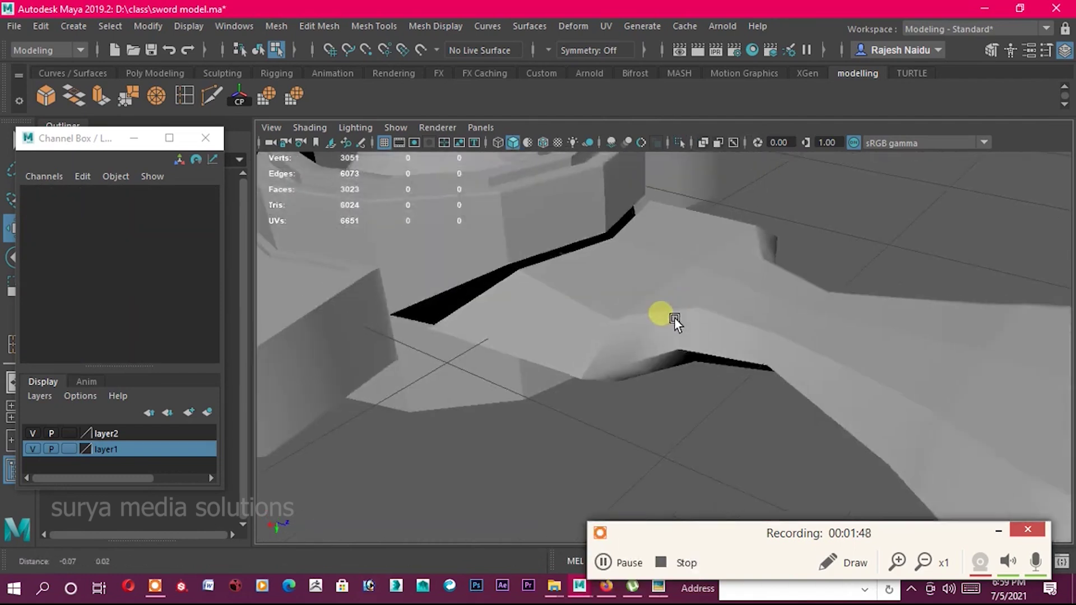
left_click(673, 317)
scroll(818, 319, "down", 3)
scroll(604, 270, "up", 3)
key("F8")
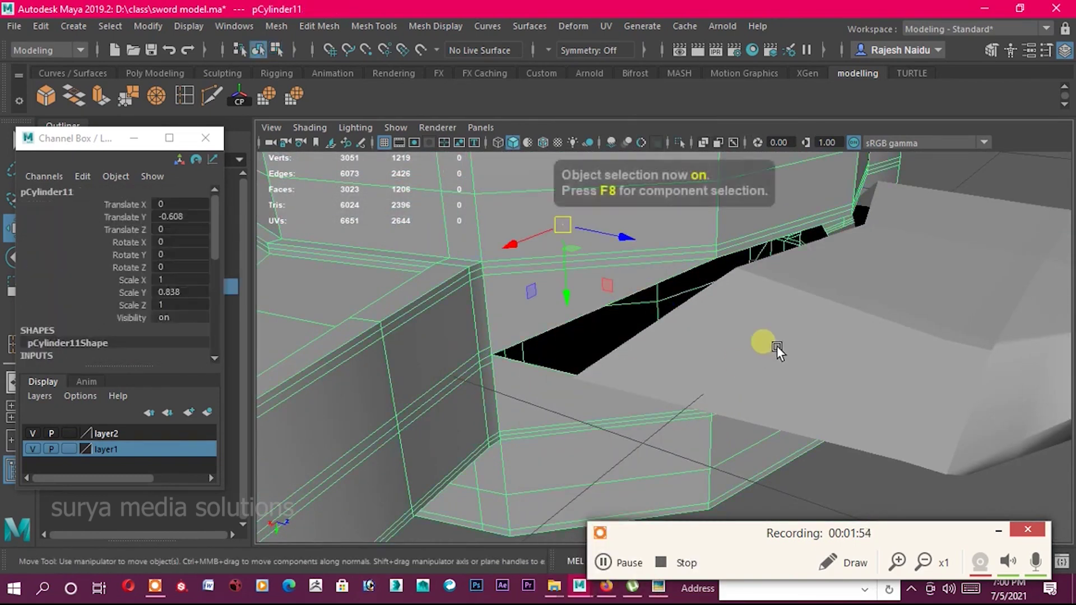
scroll(777, 349, "down", 5)
left_click(919, 325, "shift")
left_click_drag(923, 321, 885, 327, "alt")
left_click(276, 26)
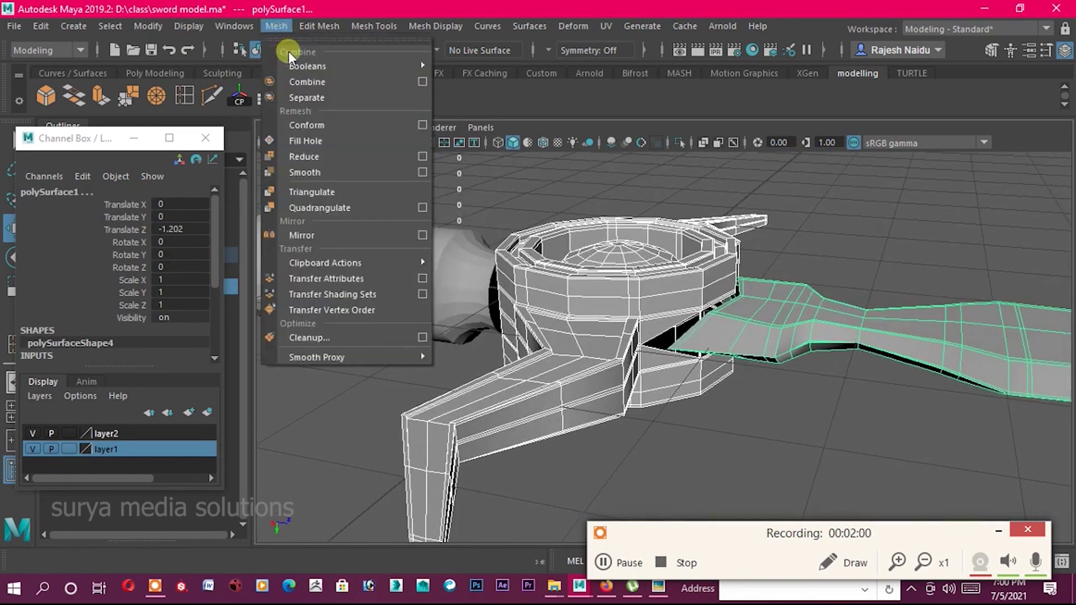
left_click(307, 82)
Switch the combined mesh to vertex mode and select vertices along the blade-guard gap.
scroll(642, 337, "up", 5)
right_click_drag(655, 162, 722, 198)
mouse_move(519, 387)
left_mouse_down()
mouse_move(547, 416)
mouse_move(432, 379)
left_mouse_up()
left_click_drag(805, 237, 744, 243, "alt")
left_click(775, 262)
left_click_drag(837, 261, 639, 362, "alt")
Drag gap vertices at the blade–guard seam onto the guard corners.
left_click(630, 311)
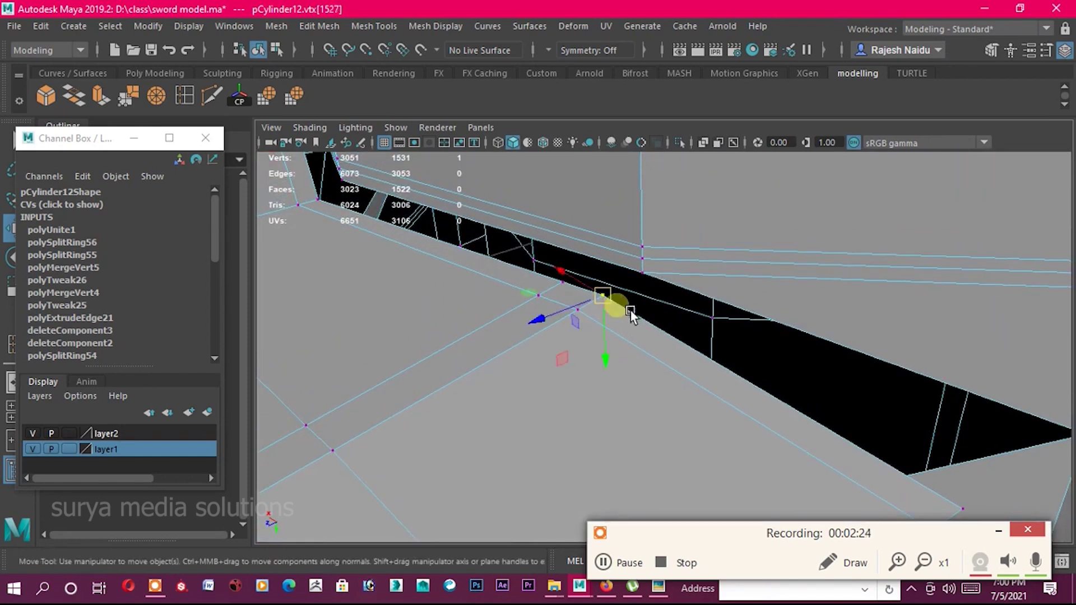
left_click_drag(652, 284, 731, 333, "alt")
mouse_move(692, 341)
left_mouse_down()
mouse_move(778, 312)
mouse_move(783, 358)
left_mouse_up()
left_click(522, 296)
mouse_move(522, 297)
left_mouse_down("alt")
mouse_move(613, 319)
mouse_move(581, 288)
mouse_move(596, 306)
mouse_move(430, 262)
mouse_move(592, 316)
mouse_move(610, 342)
mouse_move(580, 343)
mouse_move(595, 362)
left_mouse_up("alt")
left_click(588, 266)
left_click(430, 262)
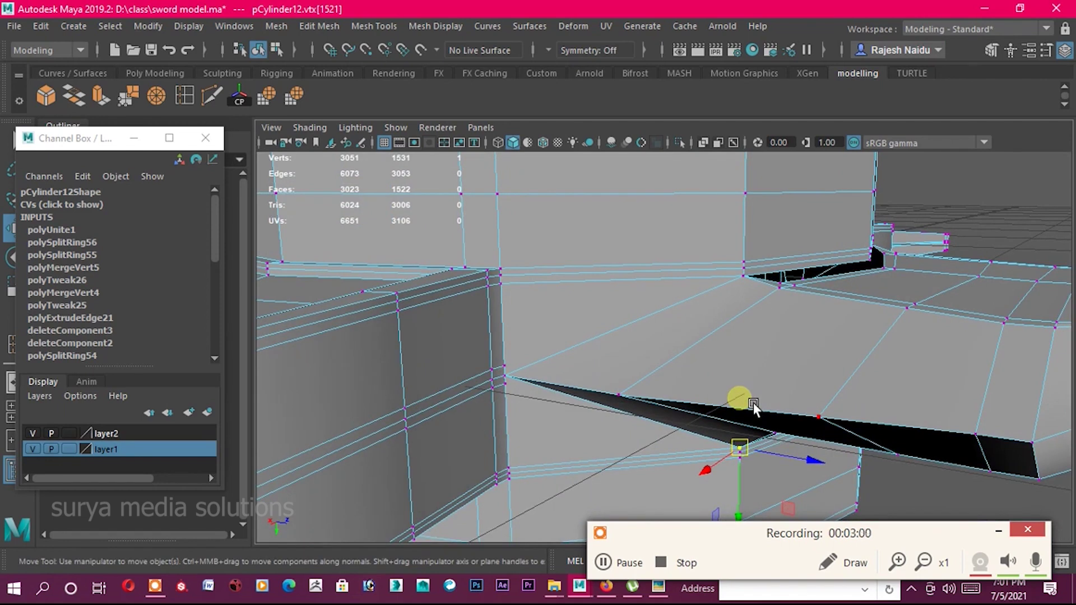
left_click_drag(752, 401, 768, 273, "alt")
Insert several edge loops across the guard with the Insert Edge Loop Tool.
right_click(686, 237)
mouse_move(672, 202)
right_mouse_down("shift")
mouse_move(549, 198)
mouse_move(566, 225)
right_mouse_up("shift")
left_click(605, 261)
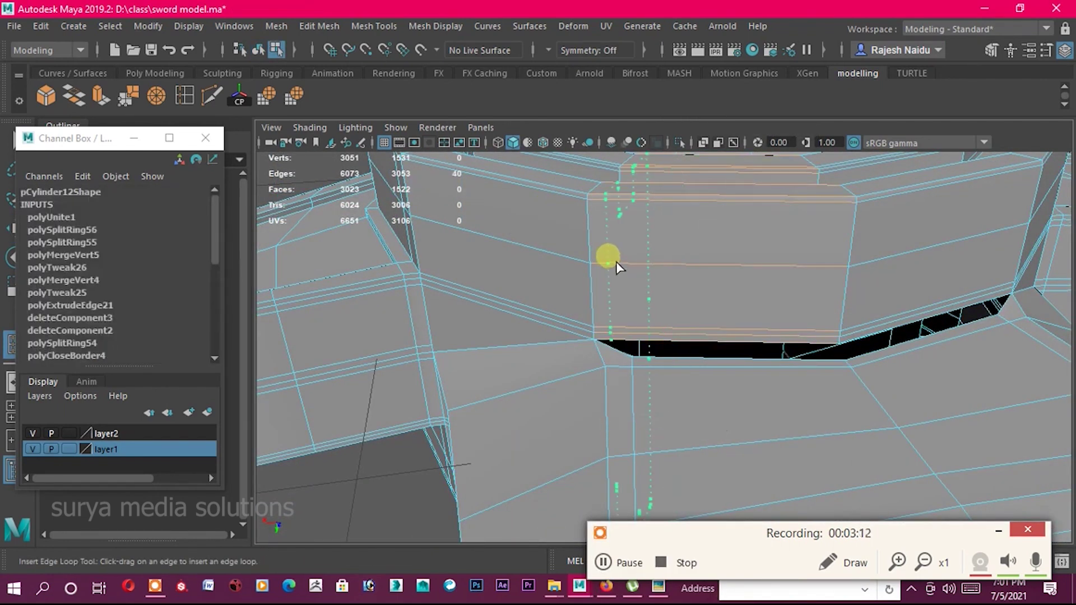
mouse_move(628, 256)
left_mouse_down("alt")
mouse_move(960, 304)
mouse_move(882, 314)
left_mouse_up("alt")
left_click(991, 316)
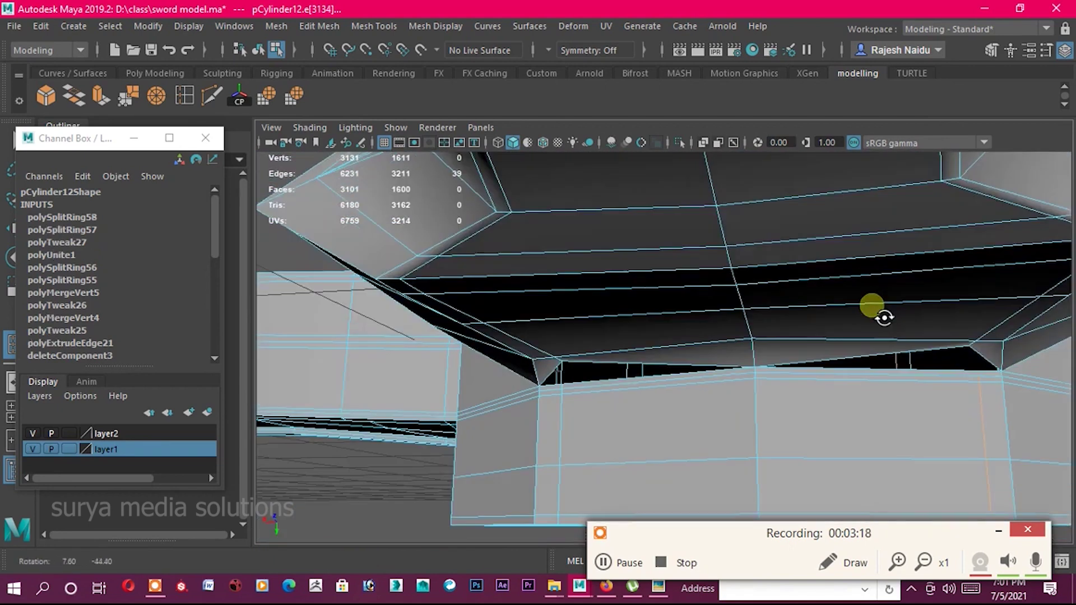
With point snapping on, snap more seam vertices onto the guard corners.
key("w")
key("F9")
mouse_move(628, 414)
left_mouse_down("alt")
mouse_move(616, 283)
mouse_move(605, 334)
mouse_move(792, 337)
mouse_move(697, 280)
left_mouse_up("alt")
left_click(617, 284)
left_click(700, 283)
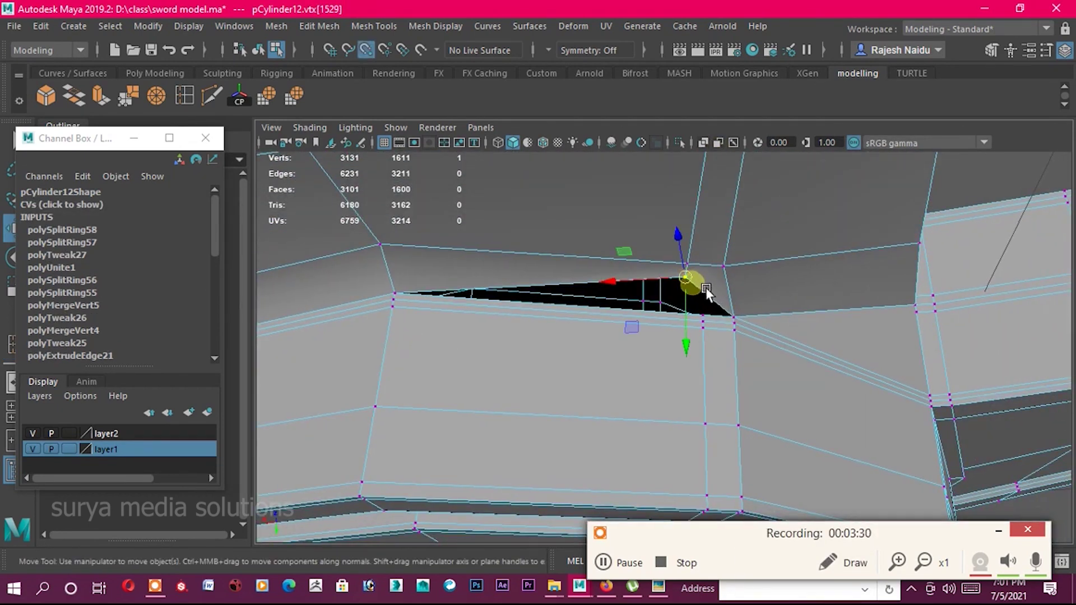
scroll(796, 300, "down", 5)
scroll(796, 300, "up", 5)
left_click_drag(780, 377, 654, 412, "alt")
left_click(663, 423)
mouse_move(854, 349)
left_mouse_down("alt")
mouse_move(503, 391)
mouse_move(663, 276)
mouse_move(582, 342)
left_mouse_up("alt")
left_click(493, 389)
left_click(586, 337)
Select all vertices of the combined sword mesh.
scroll(585, 338, "down", 5)
mouse_move(678, 300)
left_mouse_down("alt")
mouse_move(705, 352)
mouse_move(646, 363)
left_mouse_up("alt")
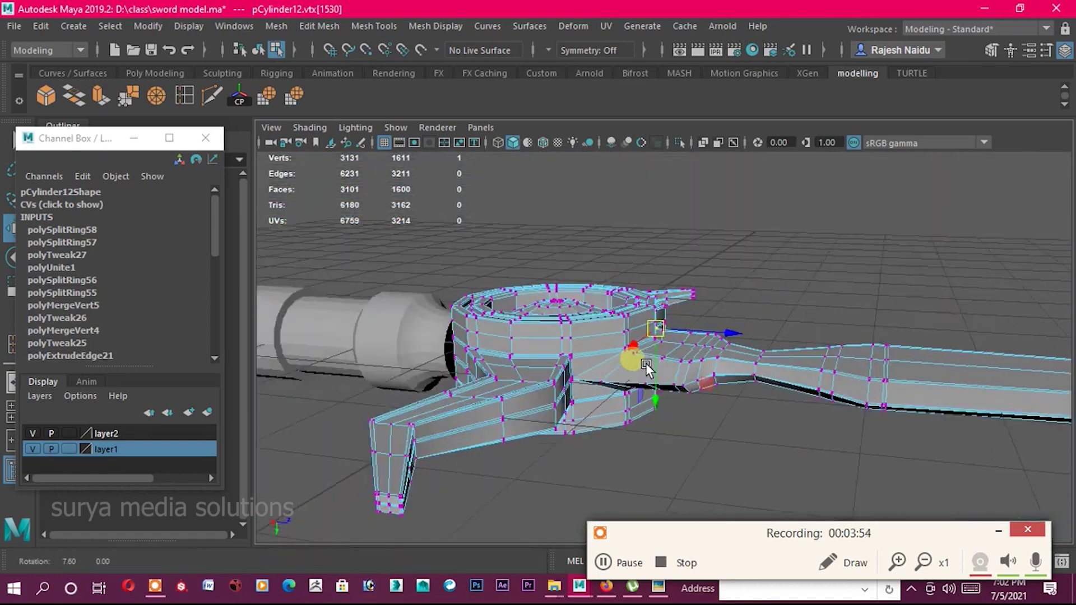
right_click_drag(582, 154, 489, 144)
scroll(665, 290, "down", 5)
left_click_drag(665, 290, 817, 356)
scroll(711, 411, "up", 5)
mouse_move(710, 410)
left_mouse_down("alt")
mouse_move(670, 311)
mouse_move(730, 377)
left_mouse_up("alt")
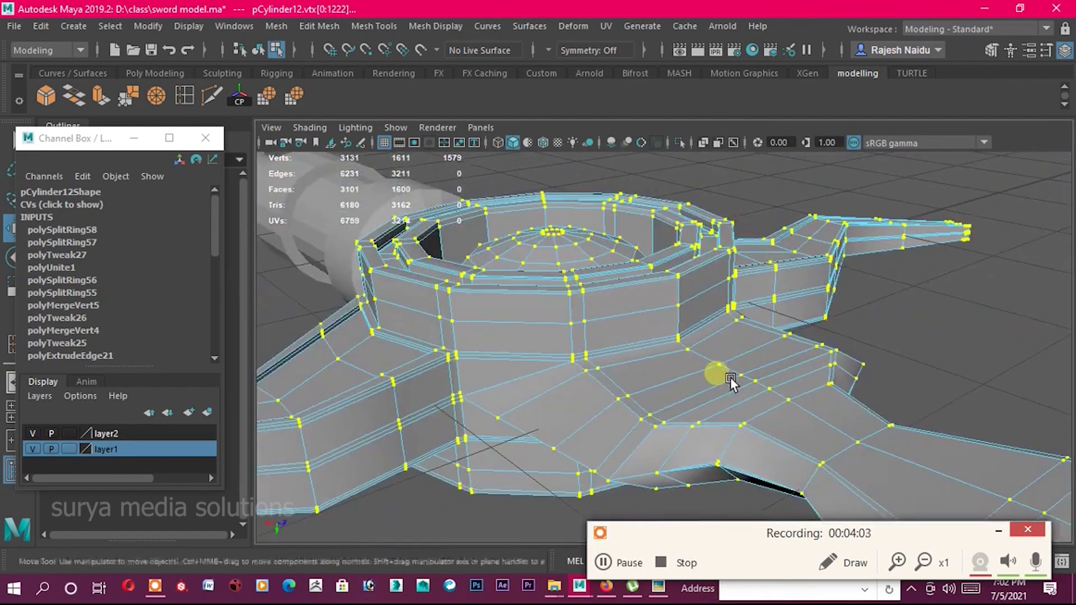
Merge the coincident seam vertices with Edit Mesh > Merge, then clear the selection.
left_click(184, 100)
scroll(511, 395, "up", 5)
left_click(125, 96)
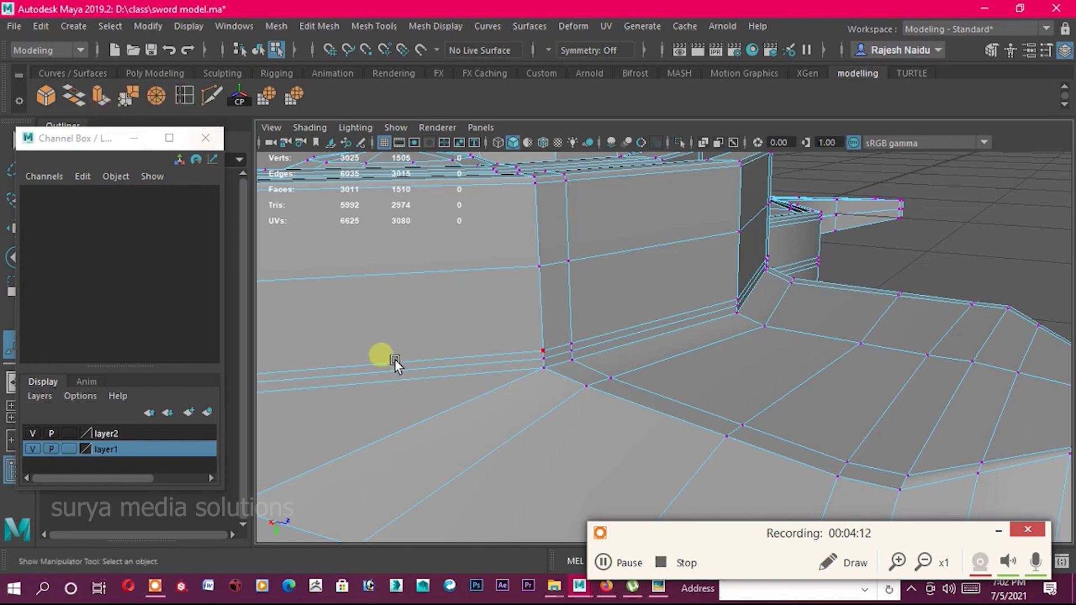
right_click_drag(655, 216, 653, 261)
scroll(751, 336, "down", 5)
mouse_move(752, 336)
left_mouse_down("alt")
mouse_move(691, 394)
mouse_move(768, 409)
left_mouse_up("alt")
right_click_drag(695, 225, 711, 257)
mouse_move(710, 258)
left_mouse_down("alt")
mouse_move(908, 497)
mouse_move(1037, 451)
mouse_move(727, 514)
mouse_move(762, 314)
mouse_move(728, 444)
mouse_move(1070, 391)
left_mouse_up("alt")
Orbit around the guard and select a vertex on its corner in vertex mode.
scroll(619, 379, "up", 5)
mouse_move(620, 379)
left_mouse_down("alt")
mouse_move(577, 432)
mouse_move(593, 395)
left_mouse_up("alt")
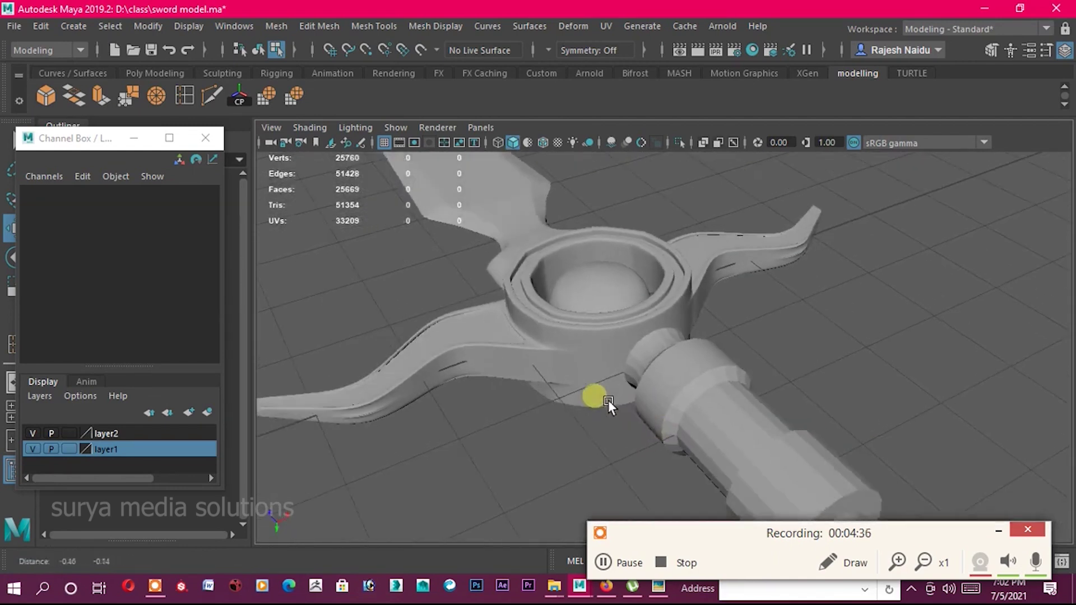
scroll(462, 376, "up", 5)
left_click_drag(461, 375, 549, 245, "alt")
left_click(595, 403)
mouse_move(595, 402)
left_mouse_down("alt")
mouse_move(529, 382)
mouse_move(485, 386)
mouse_move(638, 431)
left_mouse_up("alt")
right_click_drag(591, 226, 533, 197)
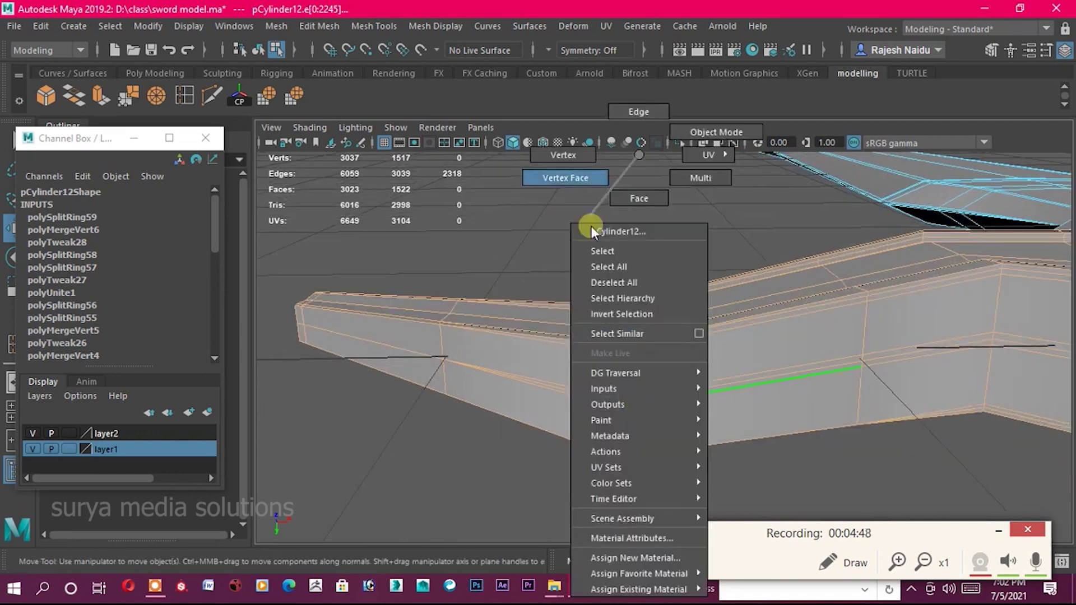
left_click(600, 452)
Frame a seam vertex and merge the first overlapping vertex pair.
key("f")
left_click(649, 308)
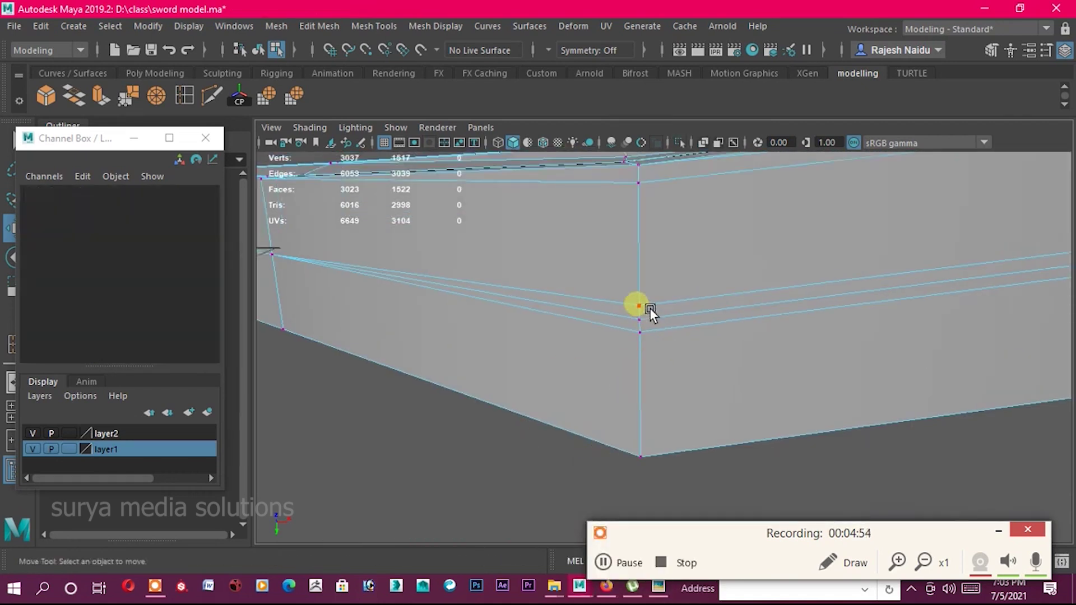
key("f")
scroll(639, 319, "down", 5)
scroll(648, 315, "up", 2)
scroll(671, 337, "up", 2)
left_click(620, 273)
left_click(218, 100)
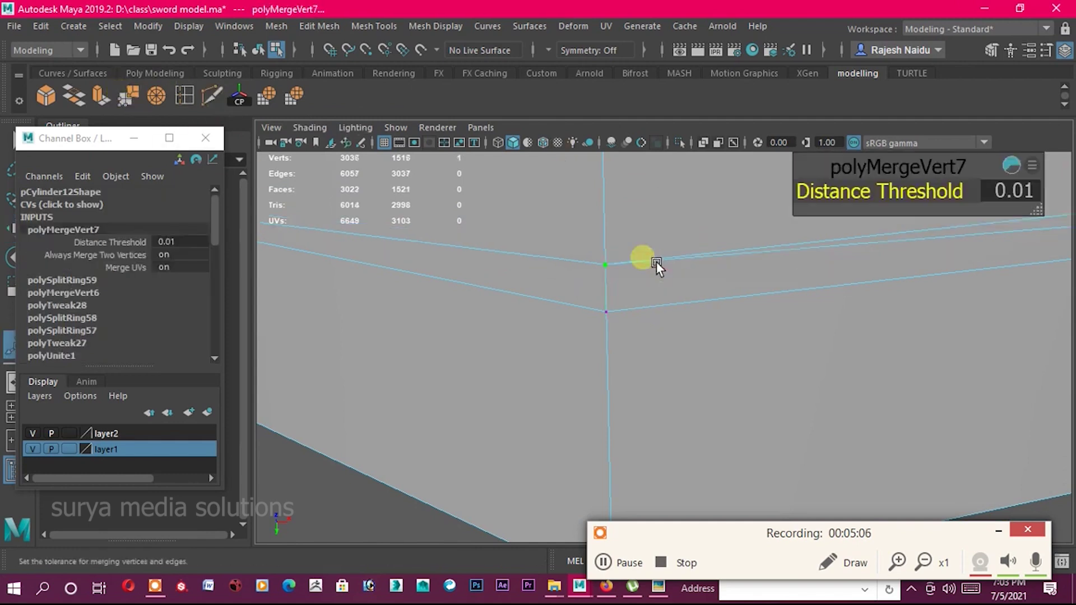
Merge the next overlapping vertex pairs at the seam corners, repeating with G.
key("g")
scroll(721, 292, "down", 3)
left_click(481, 293)
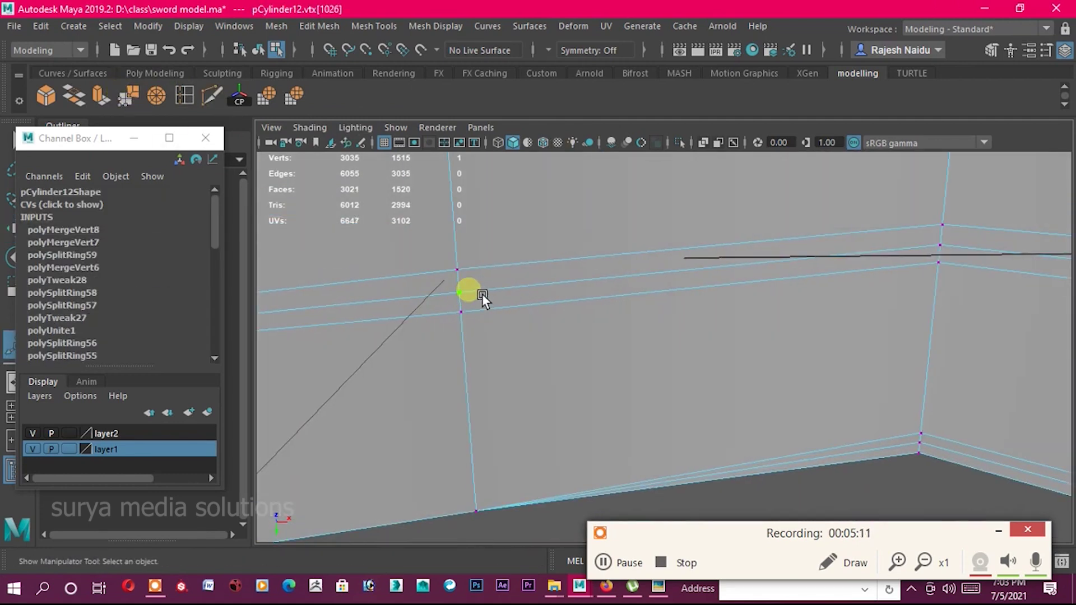
key("g")
key("g")
mouse_move(540, 327)
left_mouse_down("alt")
mouse_move(528, 289)
mouse_move(668, 298)
left_mouse_up("alt")
left_click(470, 266)
key("g")
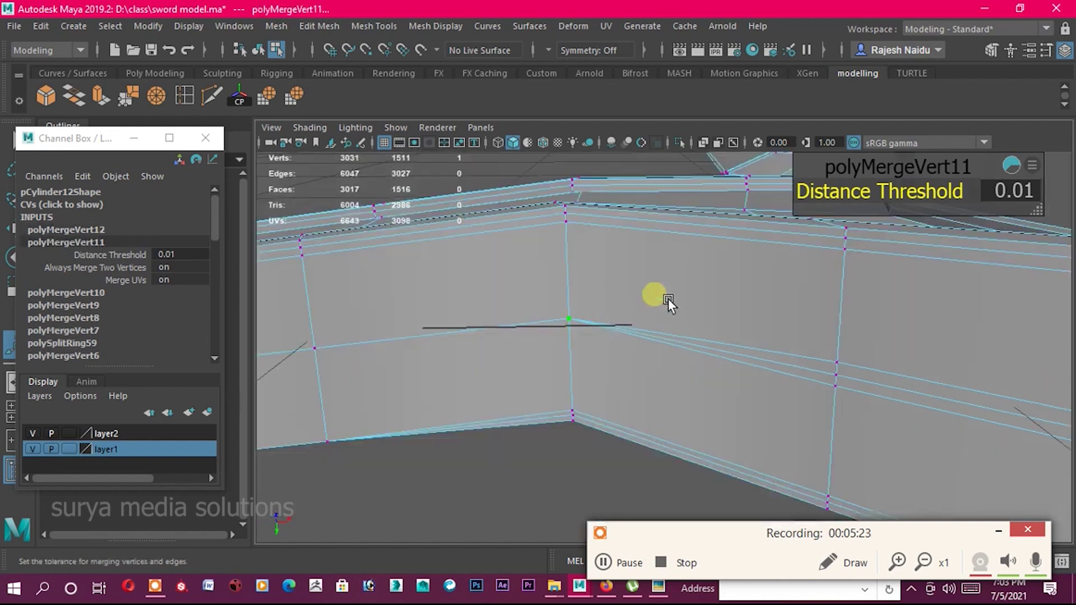
left_click(544, 274, "shift")
key("g")
left_click(740, 292)
scroll(740, 292, "down", 3)
key("g")
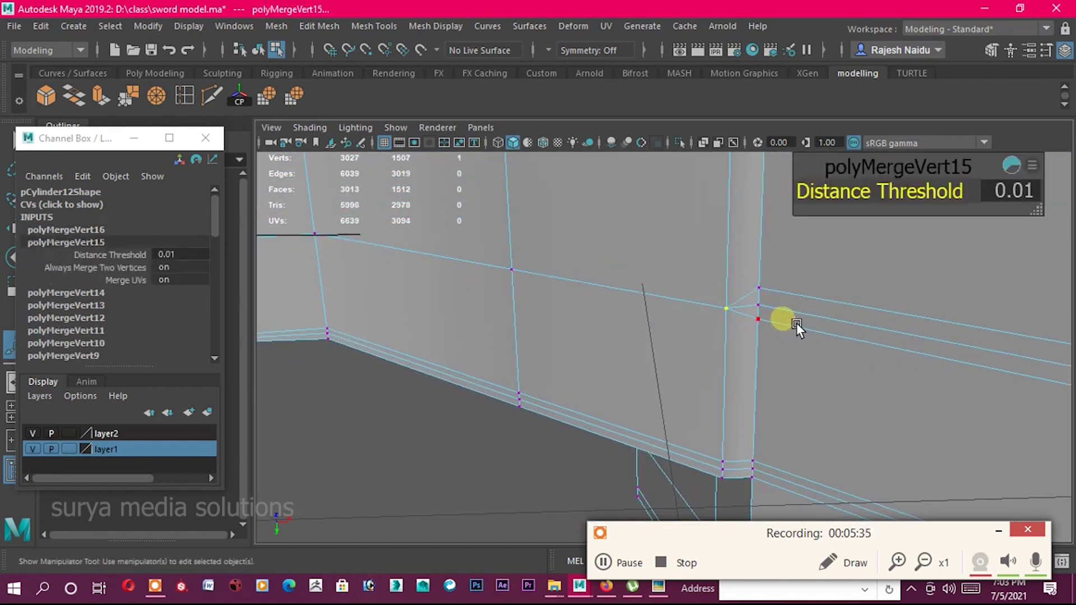
Orbit around the guard and handle and box-select the next overlapping vertices.
scroll(732, 391, "down", 5)
scroll(773, 384, "up", 5)
left_click_drag(773, 385, 750, 407, "alt")
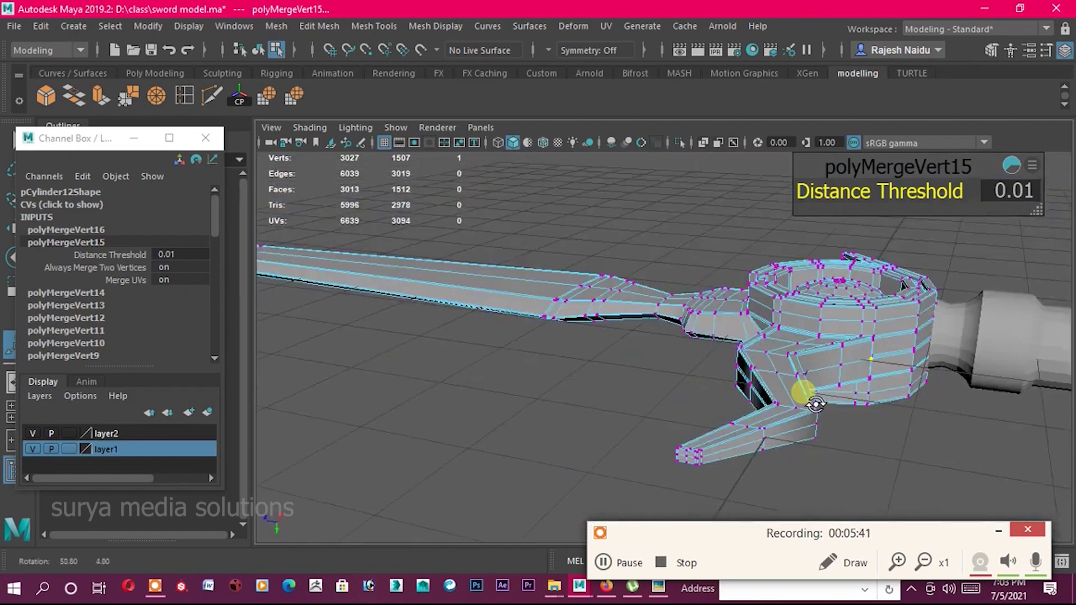
scroll(749, 407, "down", 3)
scroll(815, 355, "down", 3)
mouse_move(895, 365)
left_mouse_down("alt")
mouse_move(567, 376)
mouse_move(577, 421)
mouse_move(731, 374)
mouse_move(789, 385)
left_mouse_up("alt")
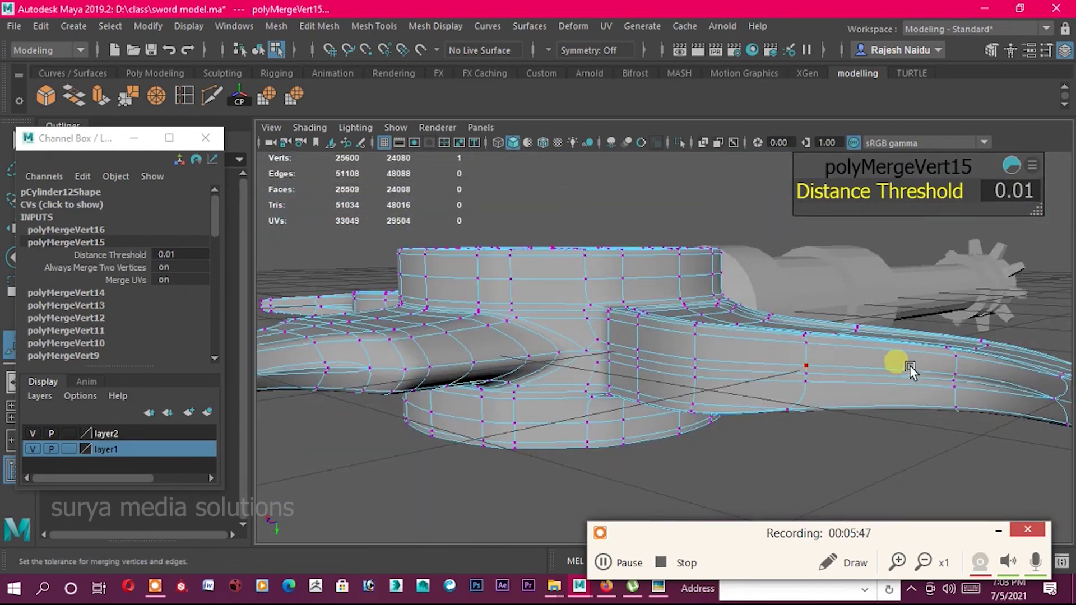
scroll(789, 386, "up", 5)
scroll(838, 386, "up", 3)
scroll(792, 355, "up", 3)
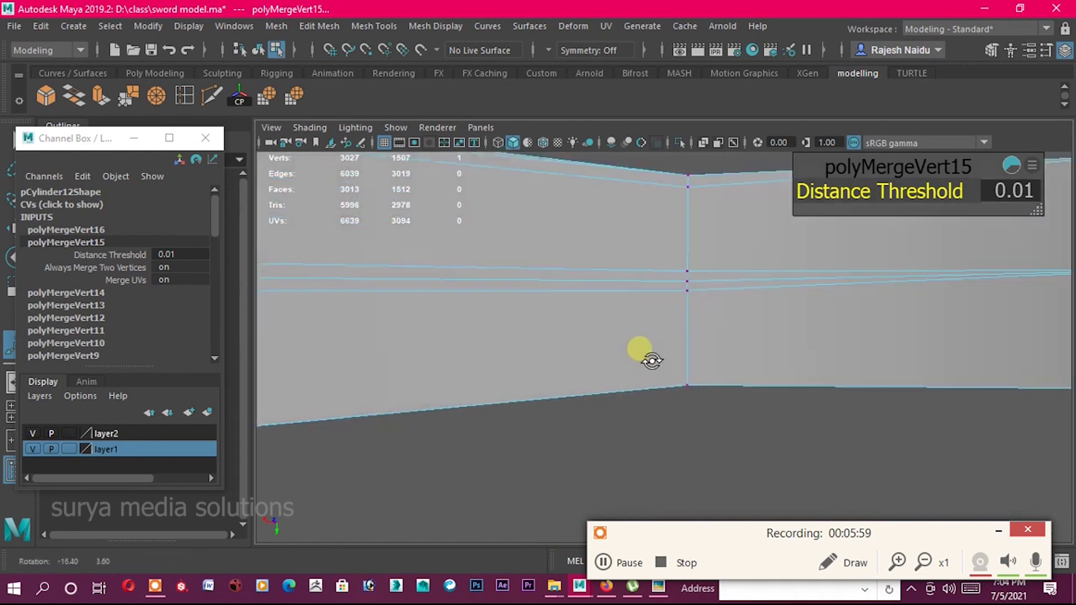
scroll(644, 354, "up", 3)
left_click_drag(648, 286, 682, 324)
scroll(680, 344, "down", 3)
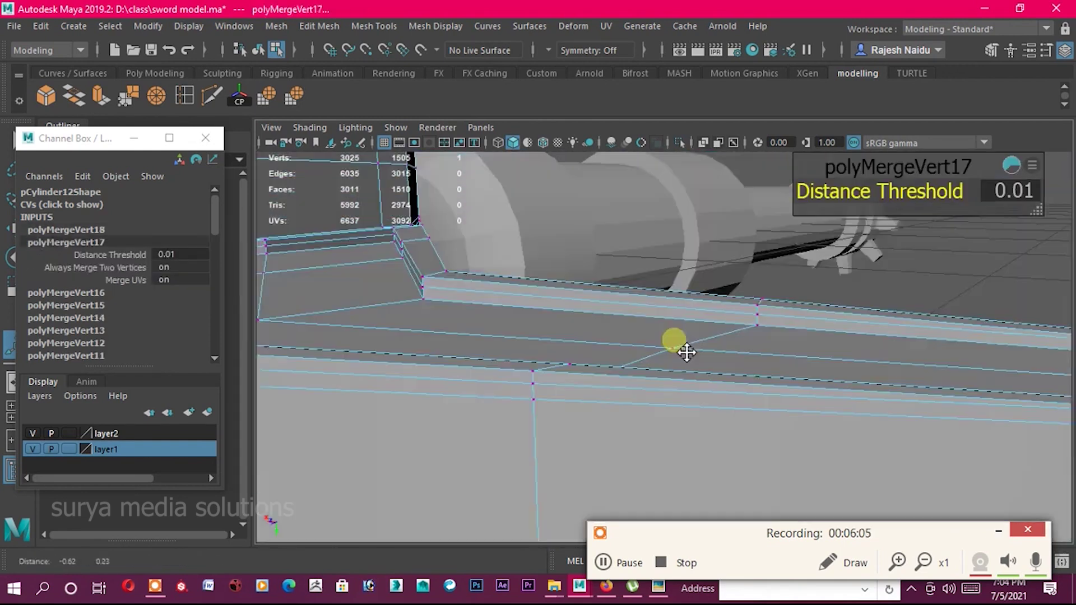
scroll(663, 322, "up", 3)
left_click_drag(396, 343, 468, 356)
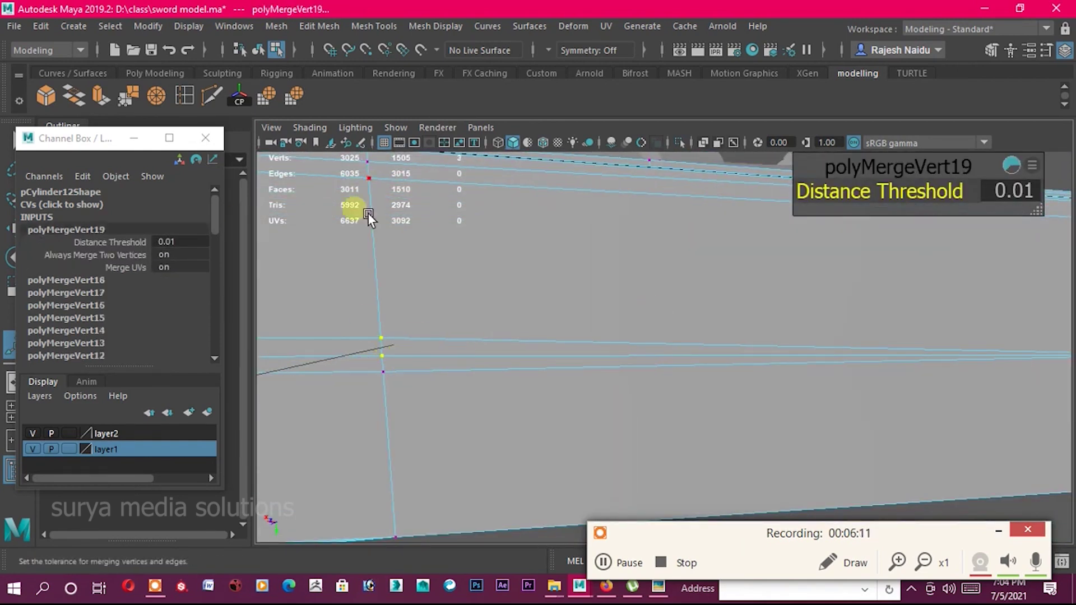
scroll(512, 497, "down", 5)
scroll(512, 496, "up", 5)
Undo the previous merges, then weld the selected vertex pair with Merge.
key("ctrl+z")
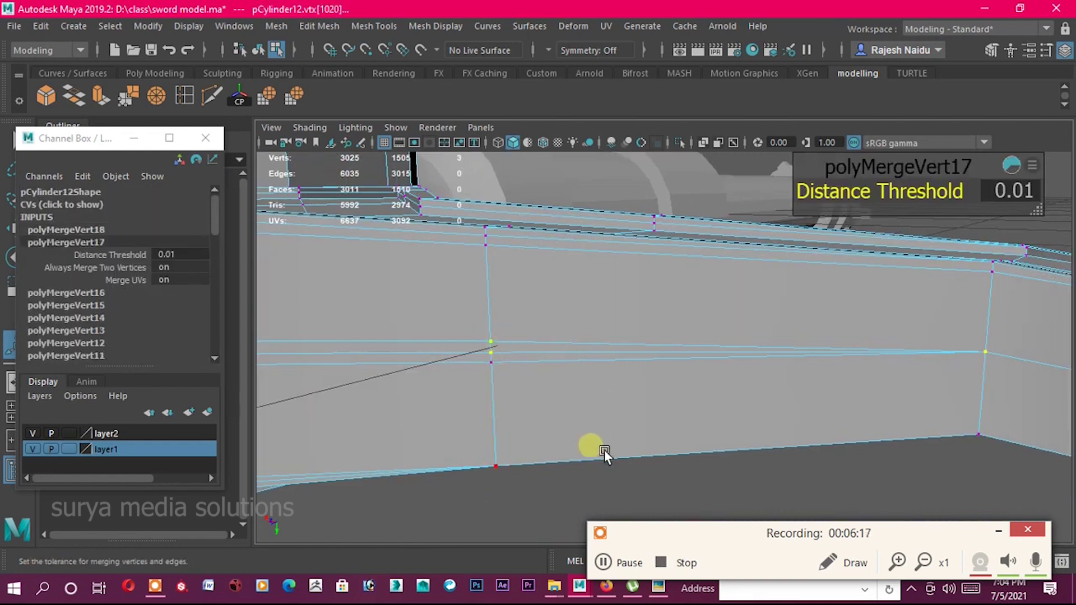
left_click(604, 450)
left_click_drag(476, 364, 501, 342)
scroll(530, 330, "up", 2)
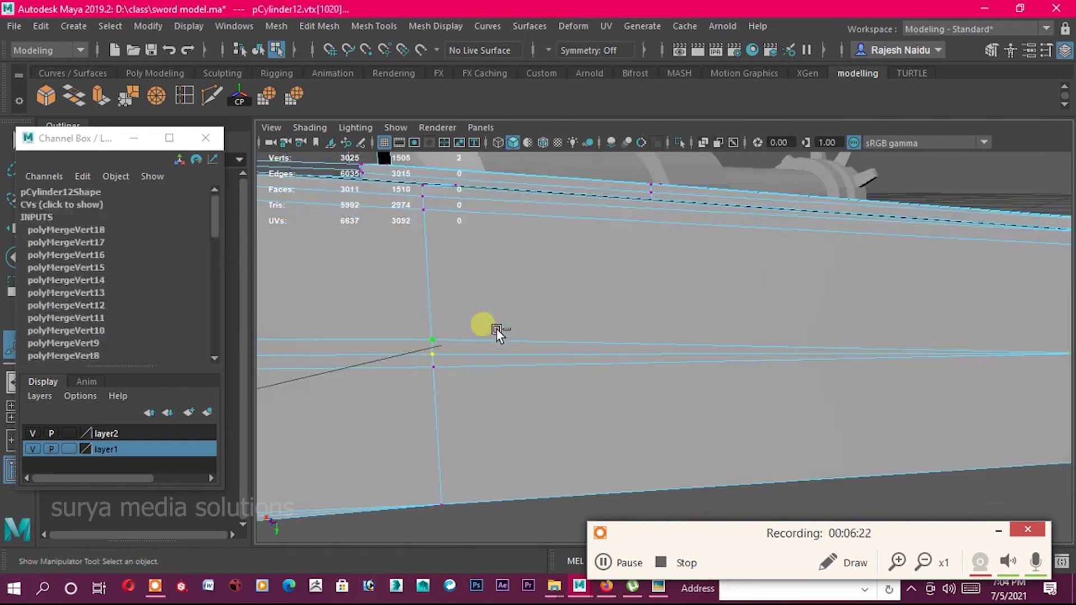
left_click(129, 97)
scroll(524, 383, "down", 3)
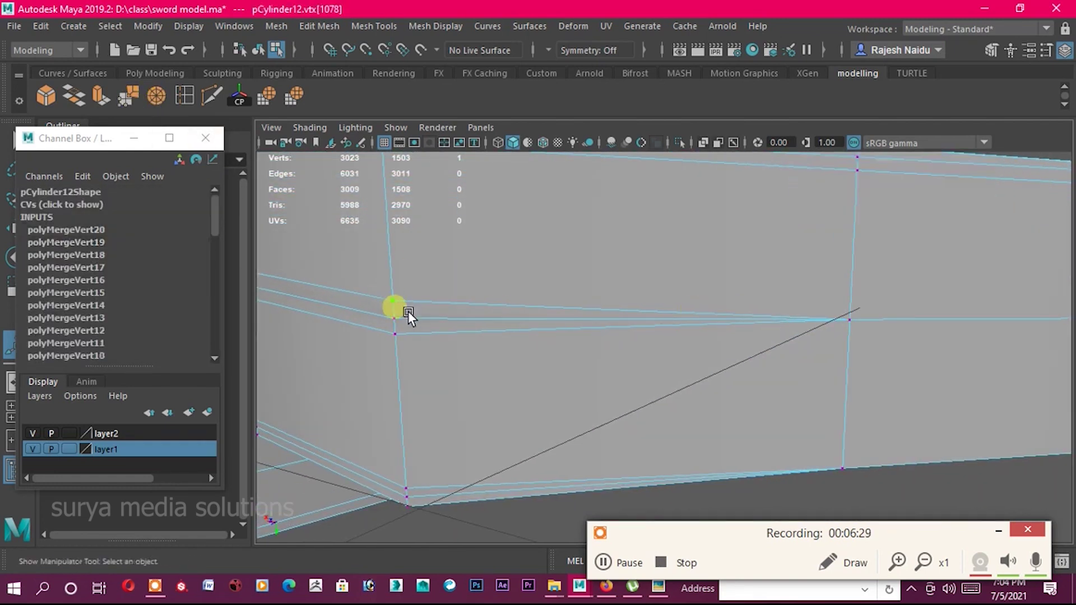
key("g")
Merge the vertex pairs at the right and left crossings.
key("g")
middle_click_drag(494, 294, 617, 308, "alt")
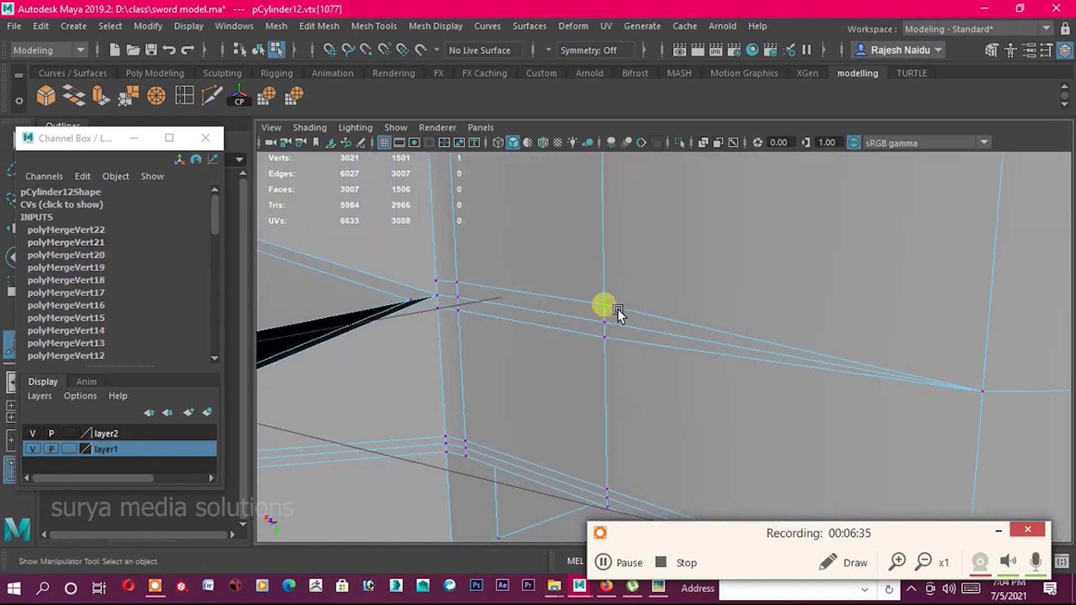
left_click(616, 331, "shift")
key("g")
left_click(473, 291, "shift")
key("g")
key("g")
scroll(539, 304, "down", 5)
scroll(707, 392, "up", 4)
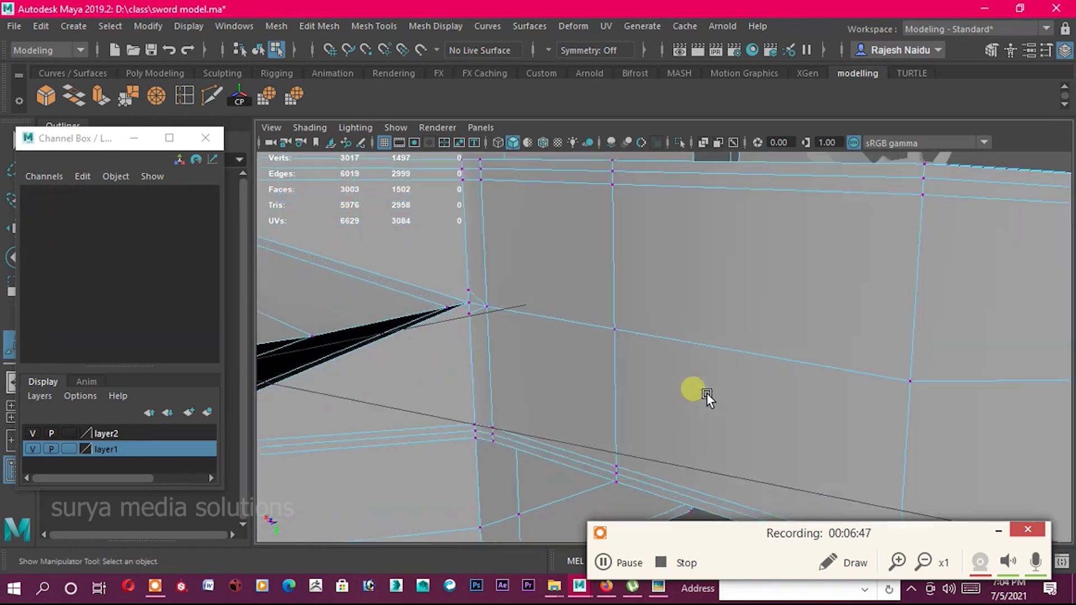
scroll(806, 353, "down", 2)
Merge the first doubled vertices at the blade corner, undoing and redoing the merge to check it.
mouse_move(806, 353)
left_mouse_down("alt")
mouse_move(735, 355)
mouse_move(882, 361)
mouse_move(559, 355)
mouse_move(543, 339)
mouse_move(751, 312)
mouse_move(587, 320)
mouse_move(568, 299)
left_mouse_up("alt")
scroll(587, 319, "up", 2)
scroll(527, 266, "up", 3)
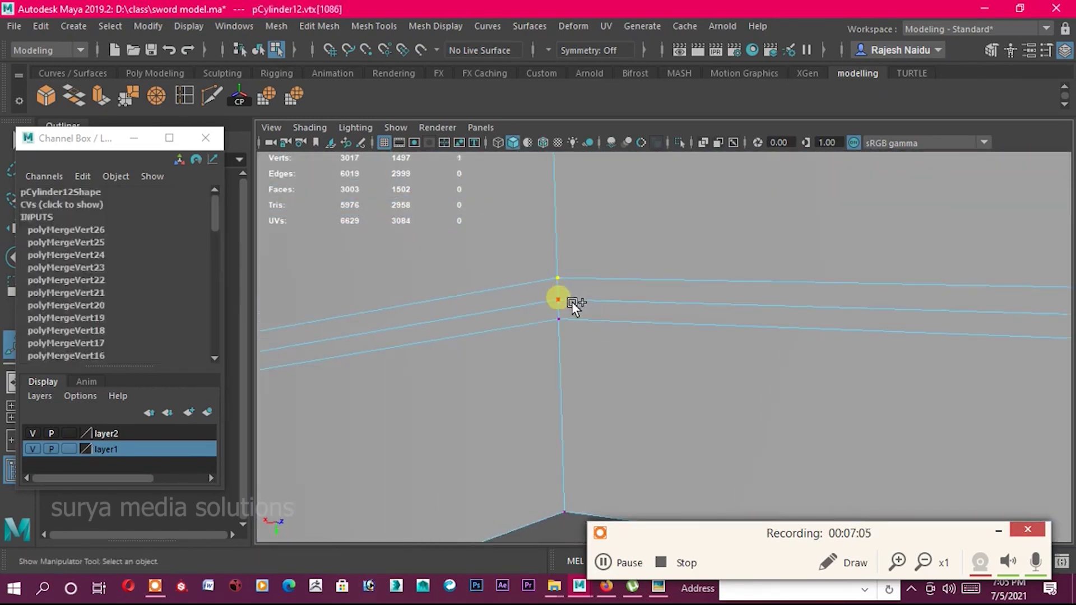
key("g")
key("g")
left_click_drag(641, 308, 606, 288, "alt")
left_click(615, 322)
key("g")
key("ctrl+z")
key("g")
key("ctrl+z")
key("g")
Weld the overlapping vertex pairs near the guard seam with G, then return to whole-mesh selection.
key("g")
mouse_move(675, 361)
left_mouse_down("alt")
mouse_move(718, 334)
mouse_move(545, 297)
left_mouse_up("alt")
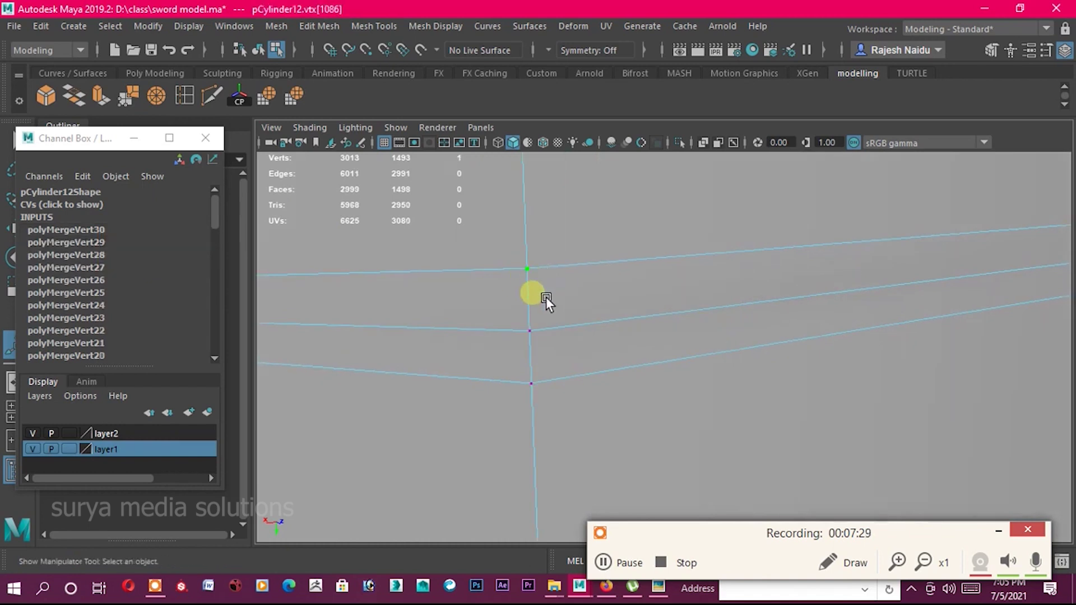
key("g")
key("g")
scroll(613, 379, "down", 5)
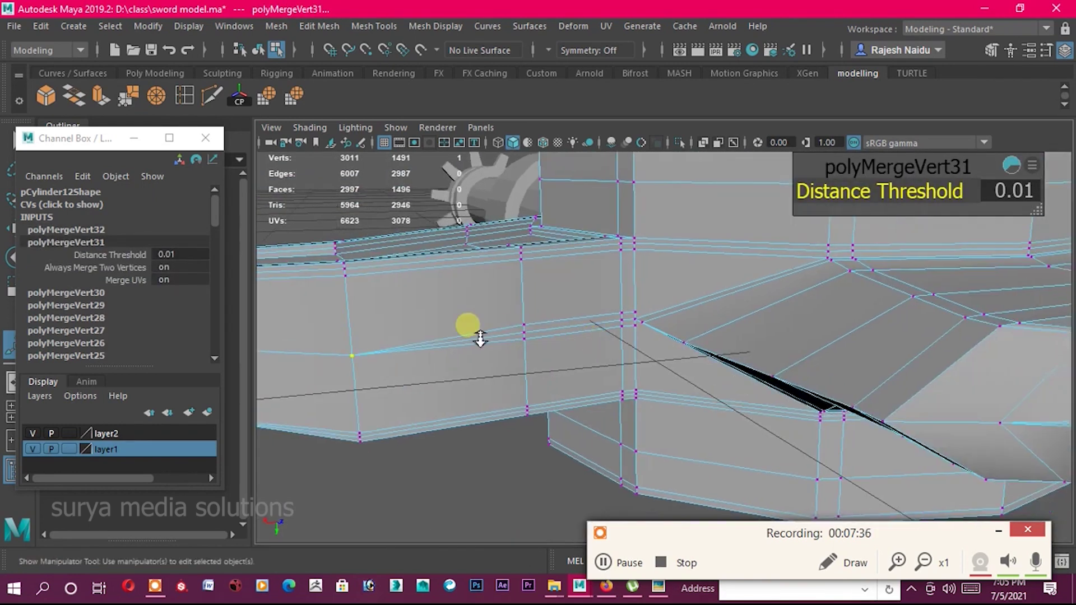
scroll(535, 381, "up", 5)
left_click_drag(493, 353, 519, 385)
key("g")
key("g")
left_click_drag(723, 334, 753, 342)
key("g")
scroll(762, 347, "down", 10)
right_click_drag(652, 155, 652, 339)
left_click(615, 251)
Weld the two blade-corner vertices with Merge from the shelf, then merge the next pair.
scroll(700, 315, "down", 3)
scroll(893, 351, "up", 3)
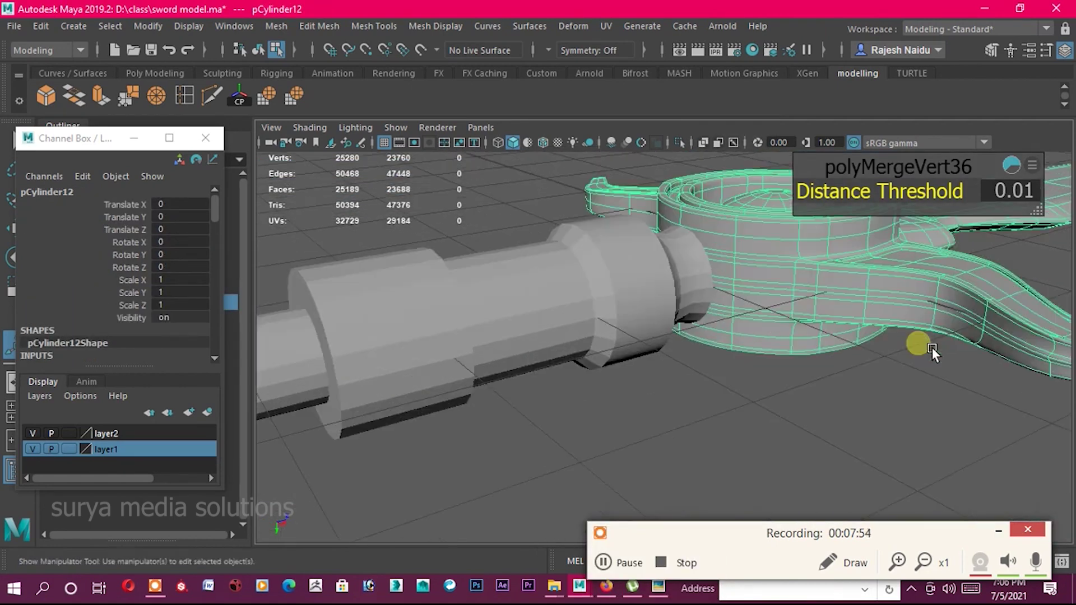
scroll(932, 348, "up", 2)
scroll(750, 354, "up", 3)
scroll(828, 325, "up", 3)
scroll(739, 377, "up", 2)
right_click_drag(725, 155, 703, 280)
scroll(718, 304, "down", 3)
scroll(638, 274, "up", 5)
left_click_drag(572, 208, 598, 250)
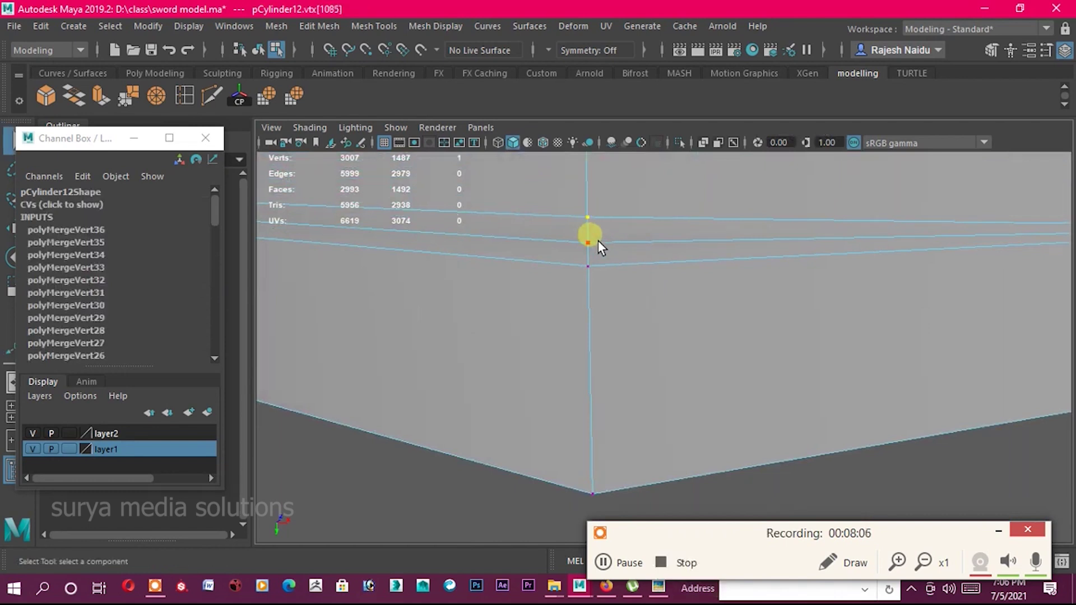
left_click(139, 105)
scroll(597, 250, "down", 2)
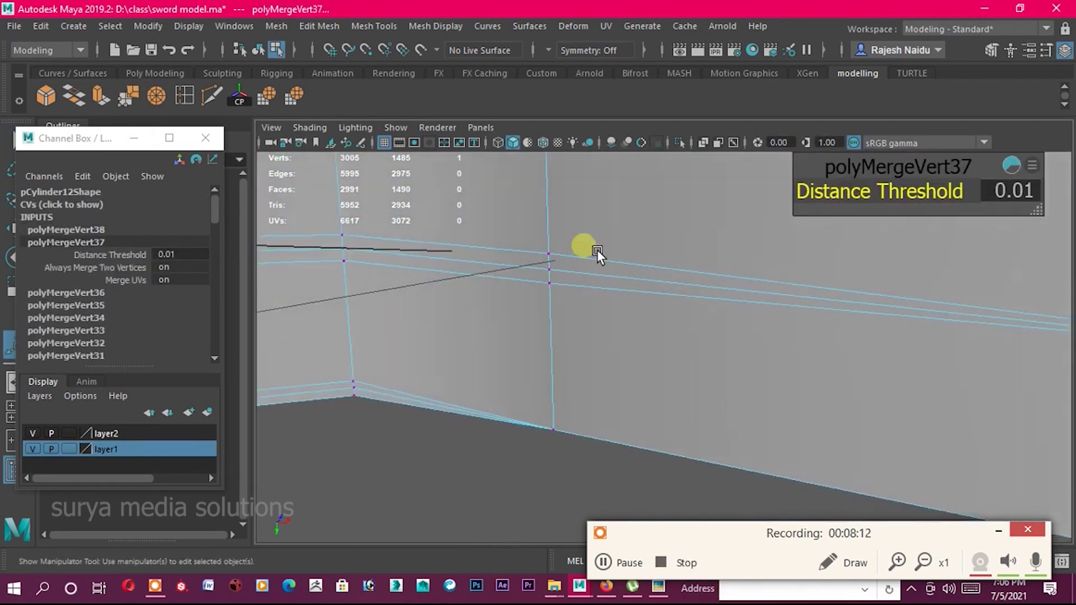
scroll(622, 265, "up", 2)
left_click(622, 264)
key("g")
Weld the remaining corner vertex pairs along the blade edge, leaving the mesh at 2997 vertices.
left_click_drag(652, 305, 689, 284, "alt")
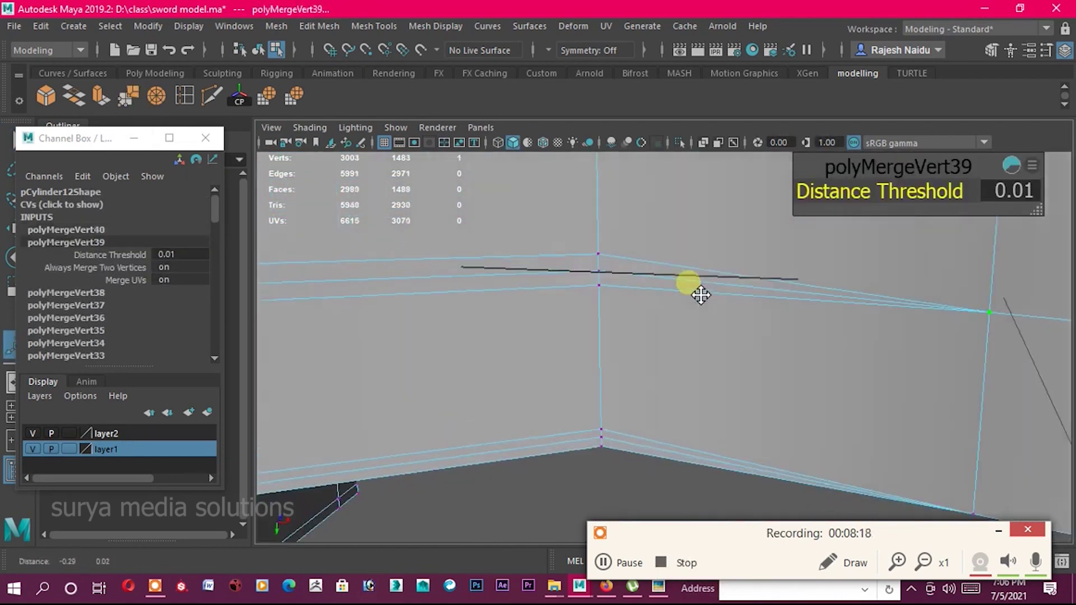
left_click(680, 294)
key("g")
key("g")
middle_click_drag(719, 304, 458, 271, "alt")
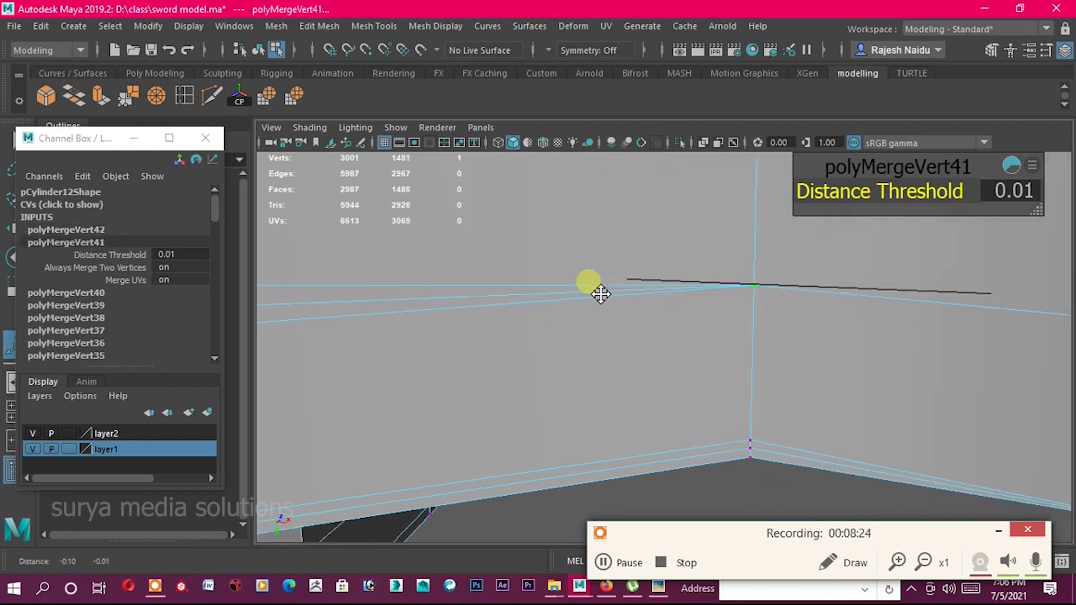
left_click(457, 271)
key("g")
key("g")
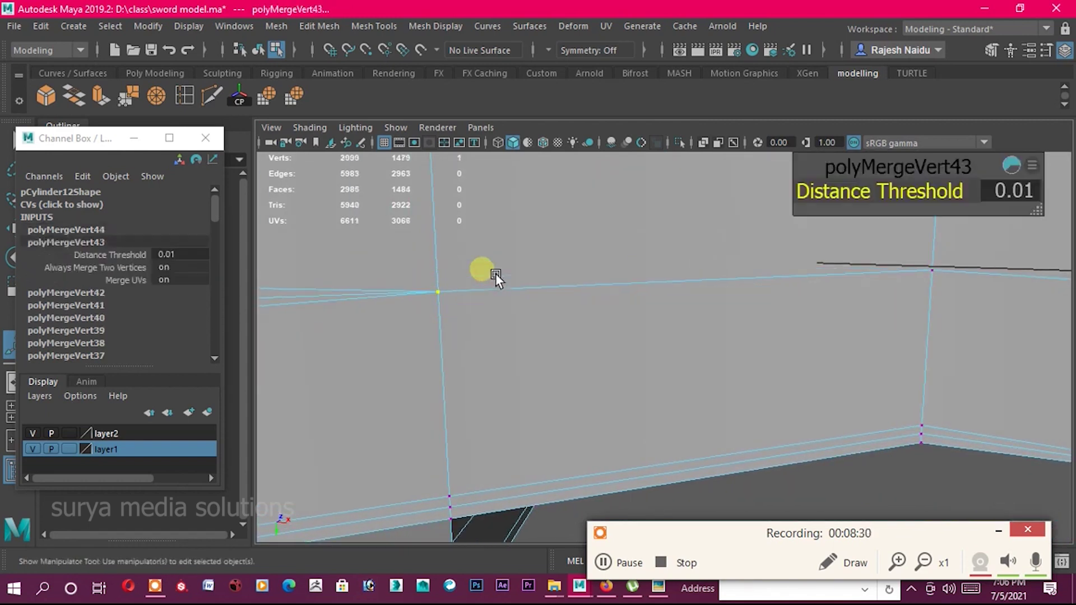
middle_click_drag(604, 361, 580, 311, "alt")
key("g")
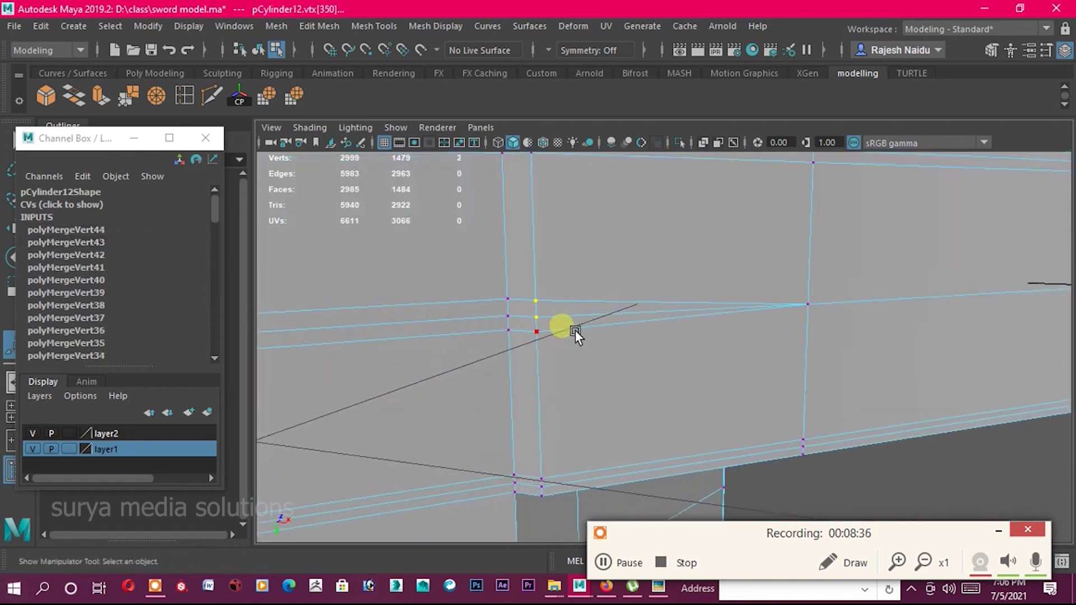
key("g")
scroll(556, 338, "down", 5)
scroll(616, 336, "down", 5)
With smooth preview off, insert a lengthwise edge loop near the blade edge using Insert Edge Loop Tool.
key("F8")
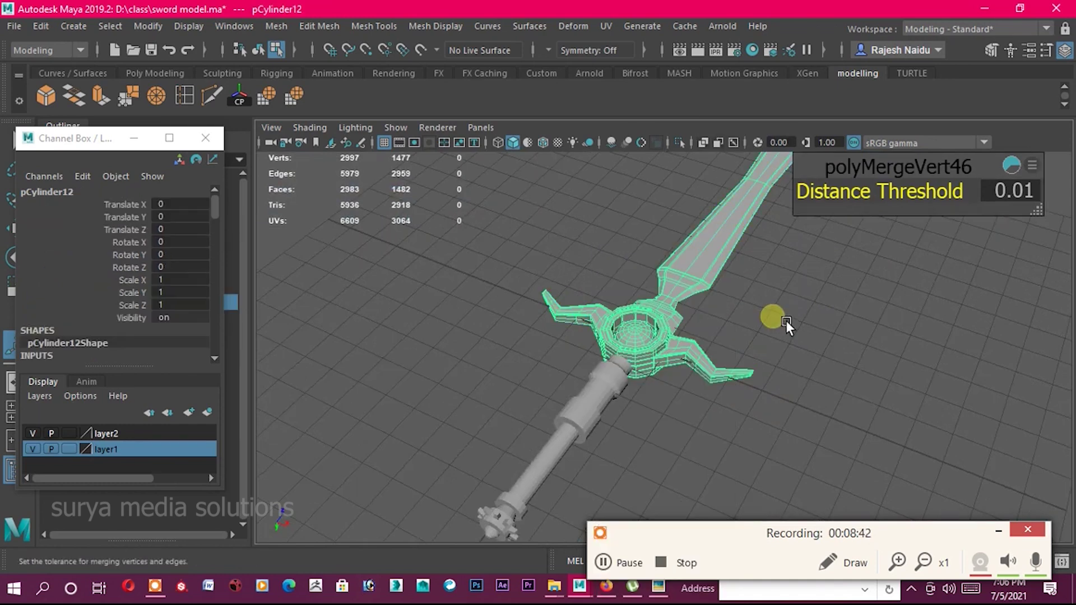
scroll(771, 340, "up", 5)
mouse_move(615, 326)
left_mouse_down("alt")
mouse_move(680, 338)
mouse_move(681, 259)
left_mouse_up("alt")
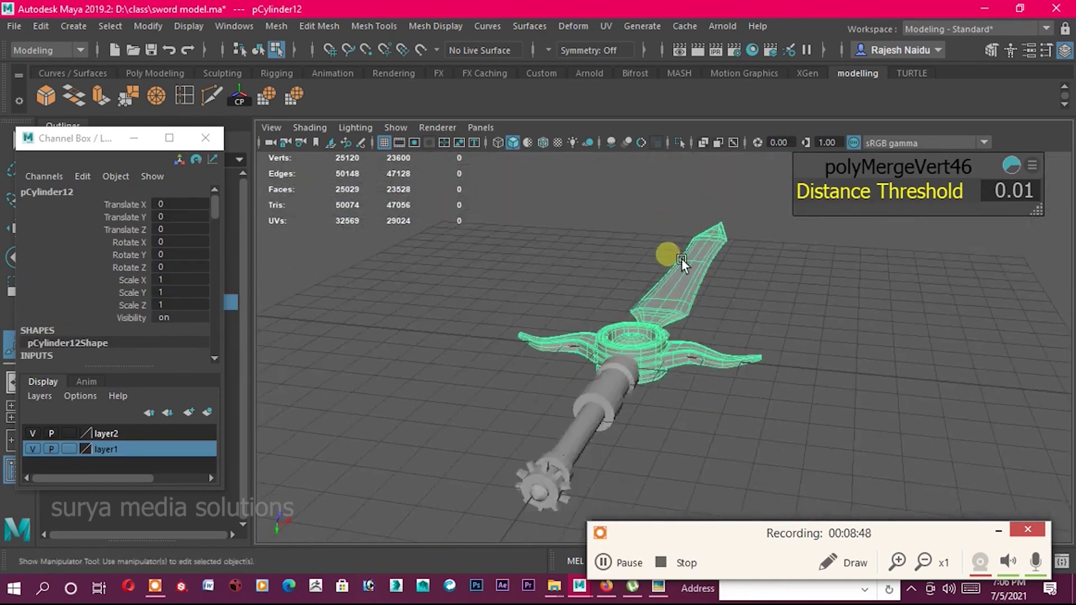
scroll(564, 354, "up", 8)
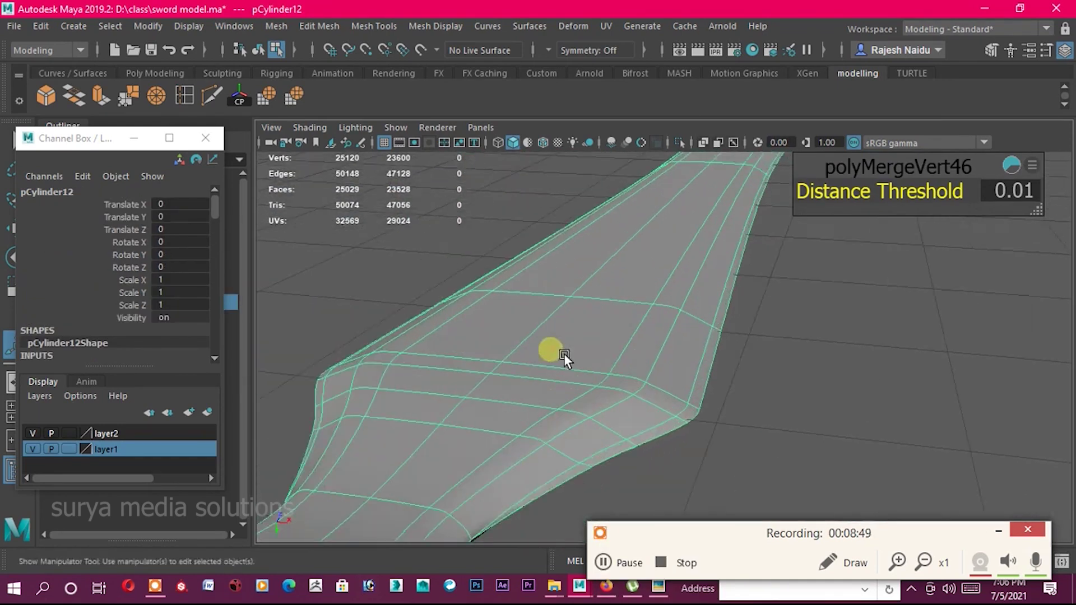
left_click_drag(564, 353, 720, 356, "alt")
key("1")
right_click_drag(404, 227, 396, 242)
left_click_drag(396, 242, 436, 500, "alt")
right_click_drag(380, 198, 311, 235, "shift")
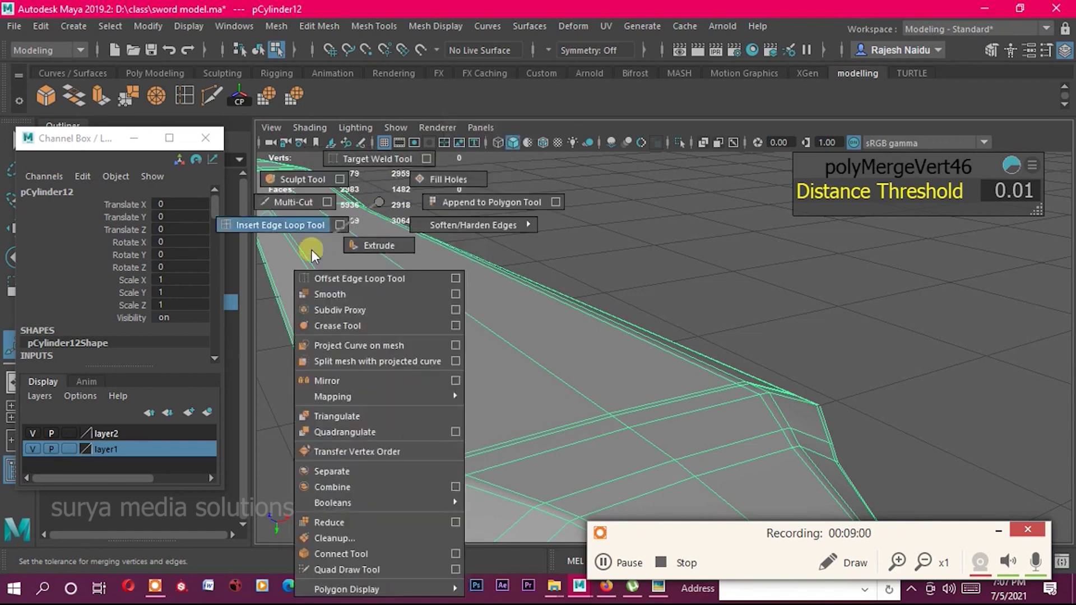
left_click(441, 498)
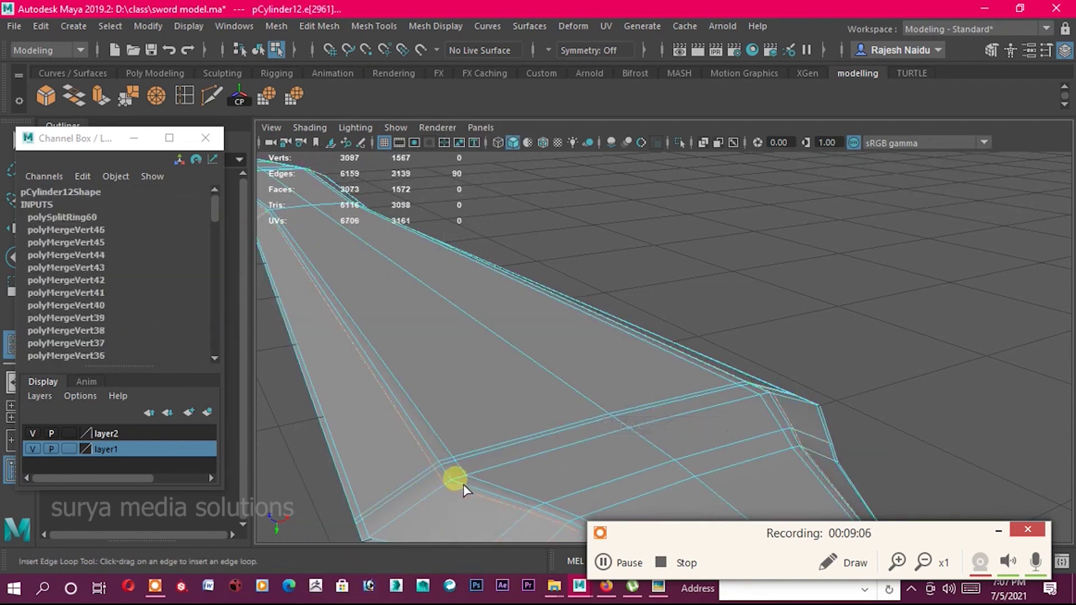
Switch to the Move tool in object selection and select the sword's guard mesh.
key("w")
right_click_drag(648, 151, 723, 132)
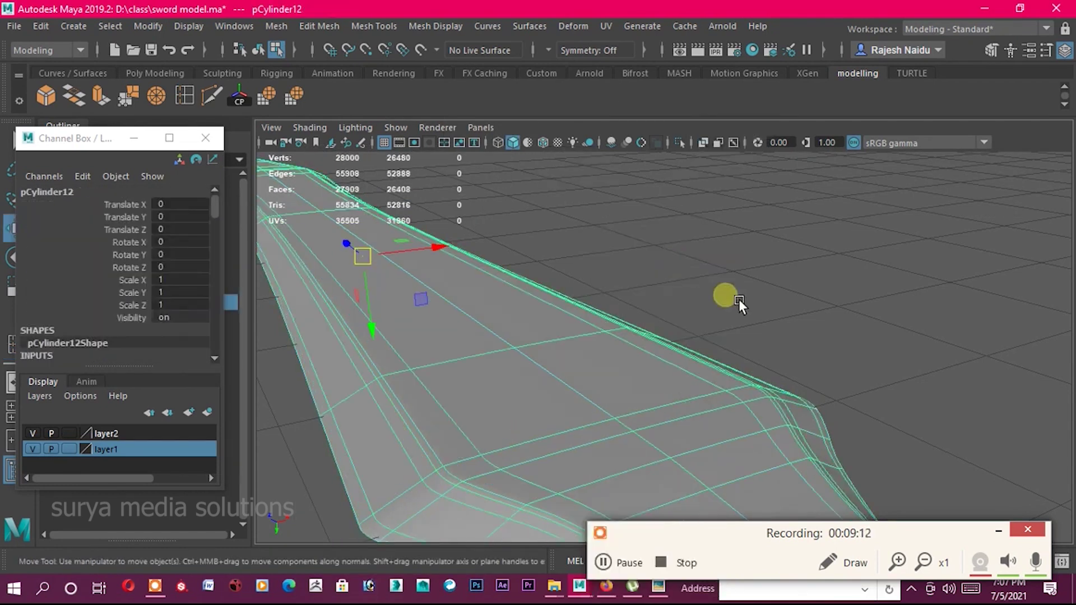
right_click_drag(552, 155, 556, 257)
left_click_drag(555, 258, 719, 426, "alt")
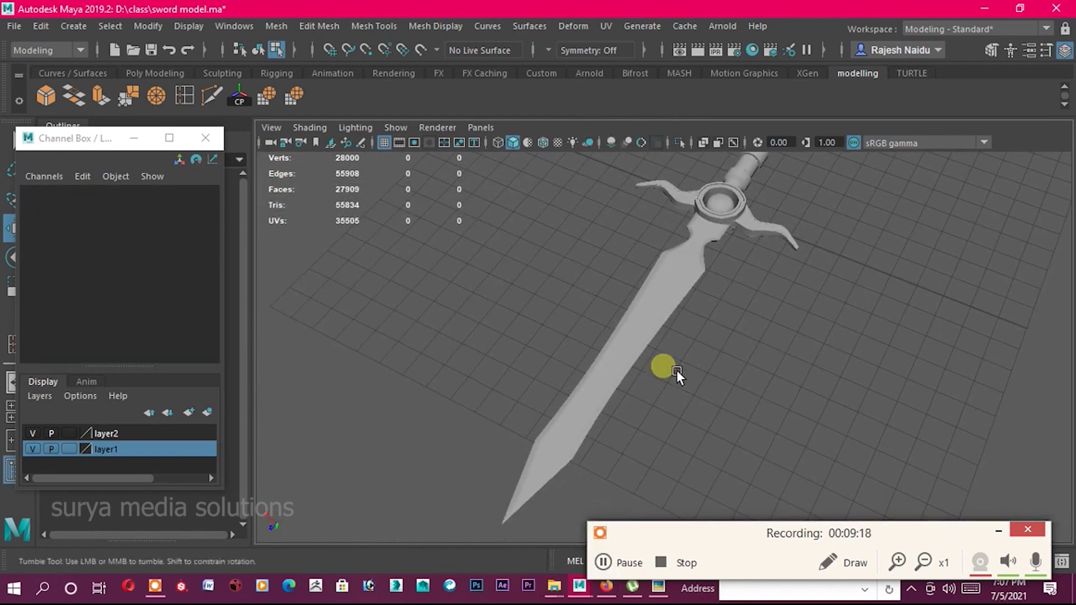
right_click_drag(677, 370, 741, 278, "alt")
mouse_move(740, 278)
left_mouse_down()
mouse_move(689, 398)
mouse_move(532, 314)
mouse_move(668, 382)
left_mouse_up()
mouse_move(668, 382)
right_mouse_down("alt")
mouse_move(864, 363)
mouse_move(658, 331)
right_mouse_up("alt")
mouse_move(658, 332)
left_mouse_down("alt")
mouse_move(661, 222)
mouse_move(684, 373)
mouse_move(534, 257)
left_mouse_up("alt")
left_click(534, 257)
Select the handle cylinder pCylinder8 and slide it along Z to Translate Z -3.352.
scroll(534, 257, "down", 3)
left_click(623, 319, "shift")
scroll(713, 339, "up", 5)
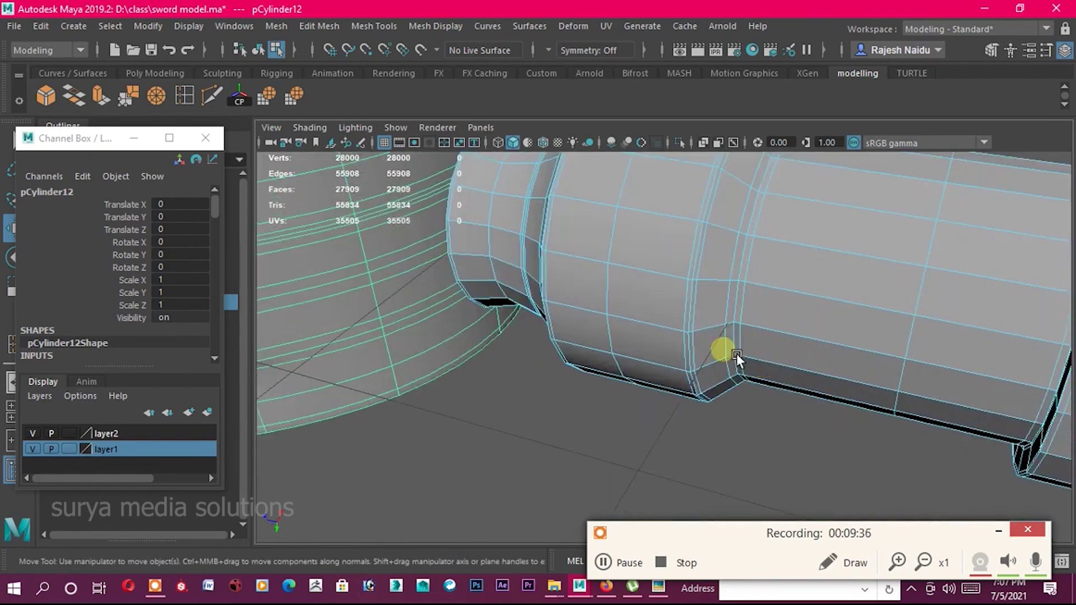
left_click_drag(736, 354, 620, 378, "alt")
right_click_drag(619, 377, 599, 321)
left_click(605, 325)
mouse_move(605, 325)
left_mouse_down()
mouse_move(780, 312)
mouse_move(572, 383)
left_mouse_up()
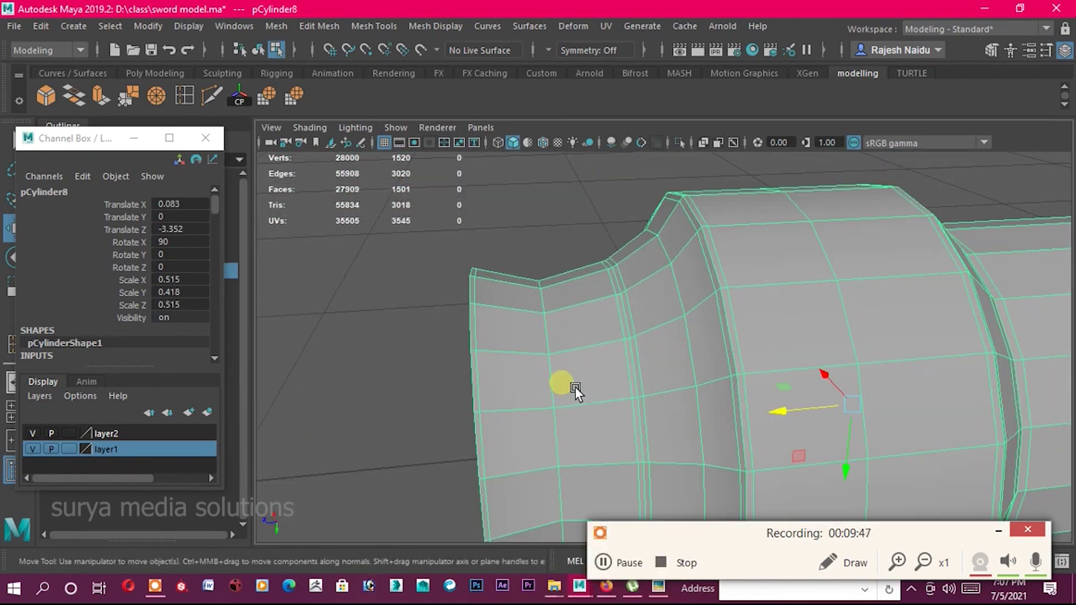
scroll(575, 386, "down", 5)
scroll(589, 336, "up", 5)
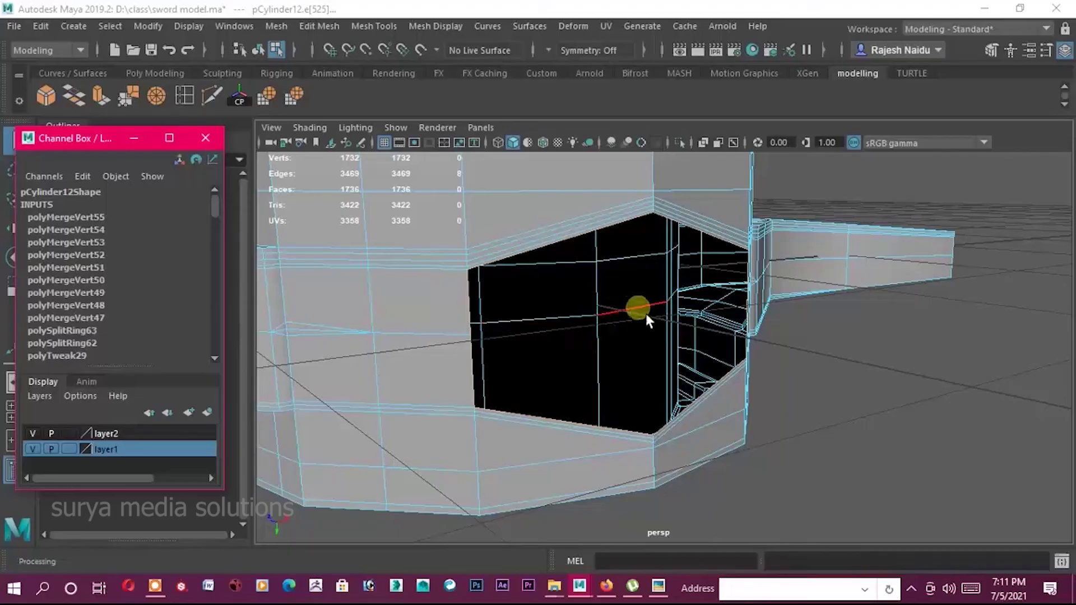
Extrude the guard hole's border edges and move them outward from the guard.
key("r")
key("ctrl+e")
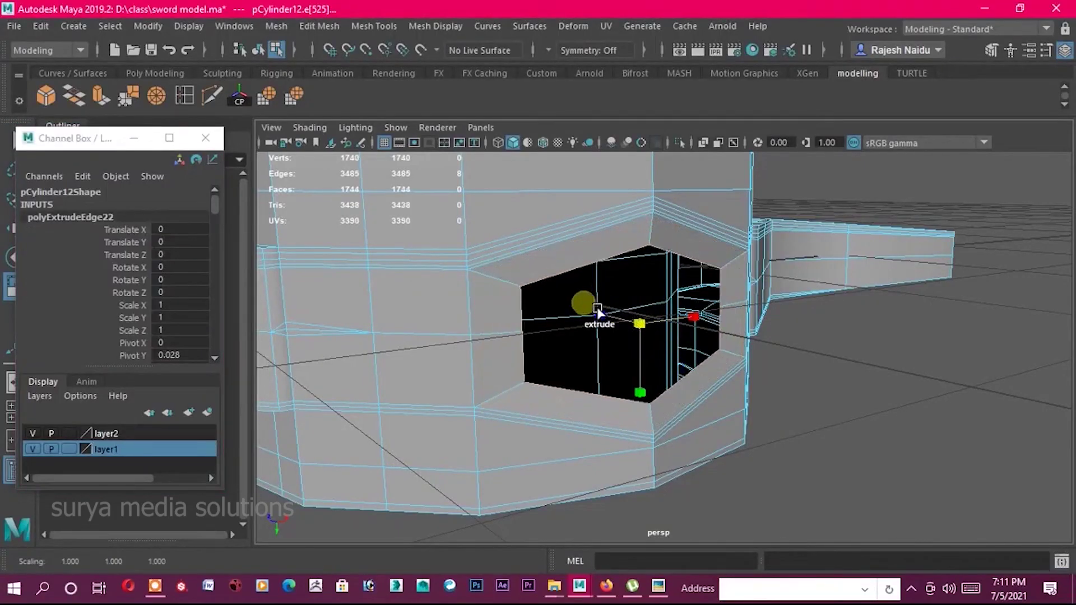
left_click_drag(610, 311, 781, 377, "alt")
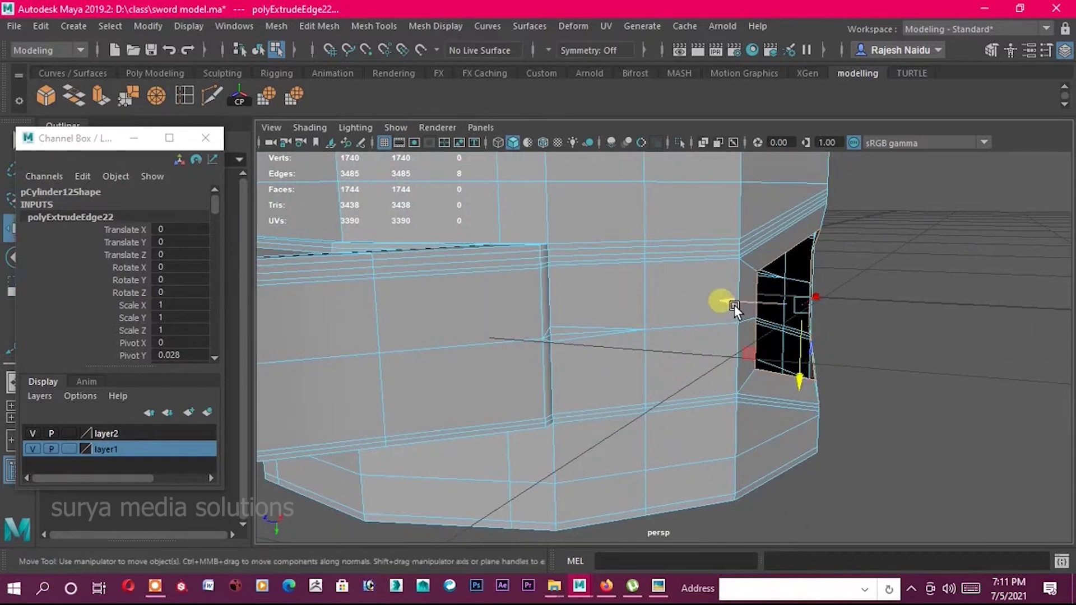
left_click_drag(747, 303, 761, 297)
mouse_move(845, 340)
left_mouse_down("alt")
mouse_move(563, 345)
mouse_move(538, 332)
mouse_move(810, 396)
mouse_move(743, 379)
left_mouse_up("alt")
key("r")
key("w")
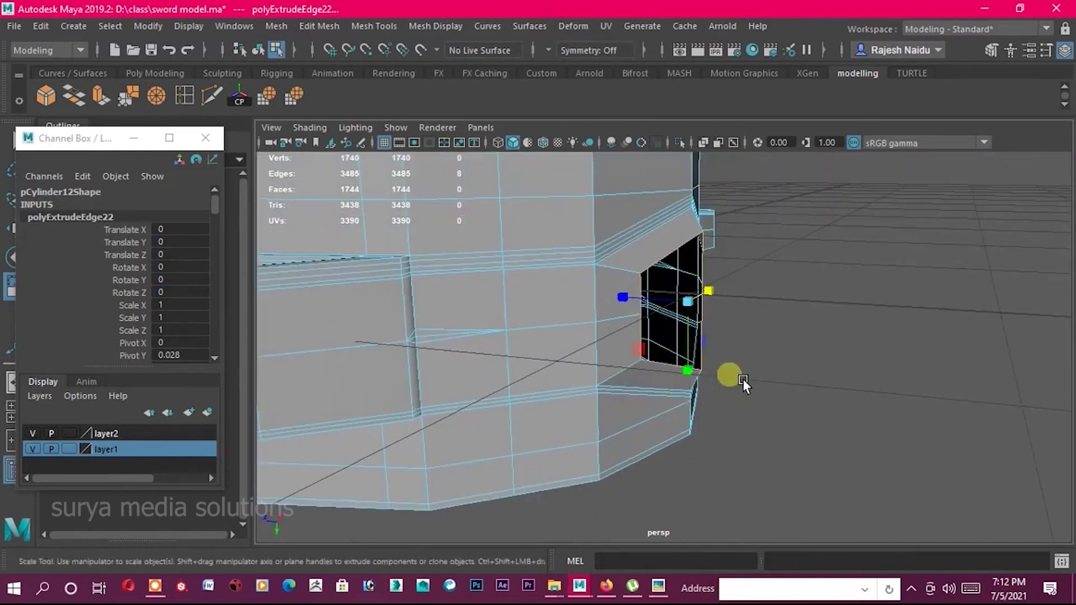
right_click_drag(743, 377, 744, 357, "shift")
mouse_move(629, 308)
left_mouse_down()
mouse_move(734, 311)
mouse_move(645, 301)
mouse_move(692, 311)
mouse_move(736, 302)
left_mouse_up()
Extrude the edges again into a lip, scale its outer vertices, and preview smoothed with 3.
key("ctrl+e")
right_click_drag(740, 212, 702, 184)
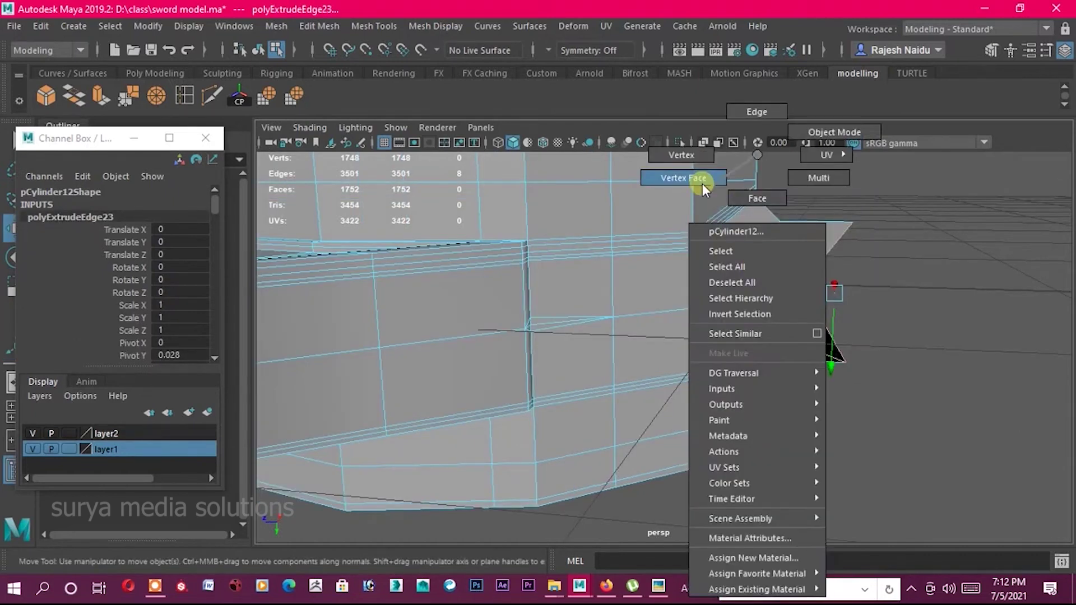
mouse_move(776, 236)
left_mouse_down("alt")
mouse_move(764, 290)
mouse_move(877, 377)
left_mouse_up("alt")
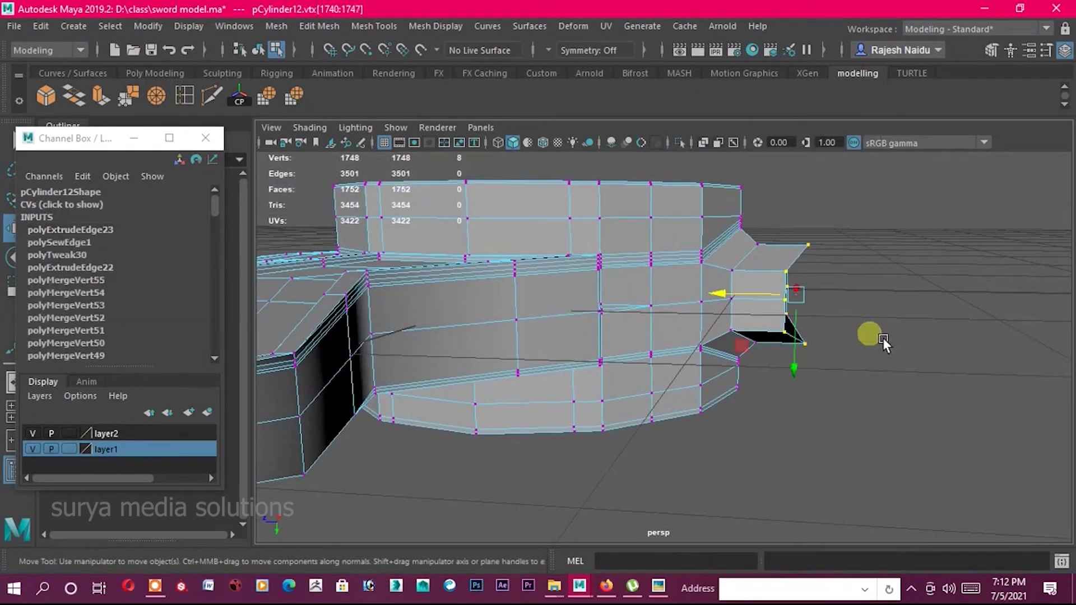
key("r")
mouse_move(737, 307)
left_mouse_down()
mouse_move(901, 307)
mouse_move(690, 353)
mouse_move(728, 381)
mouse_move(623, 363)
mouse_move(621, 329)
mouse_move(641, 362)
mouse_move(778, 398)
mouse_move(729, 365)
mouse_move(492, 379)
mouse_move(708, 372)
left_mouse_up()
left_click(901, 308)
key("3")
In vertex mode with smooth preview off, select guard vertices beside the hexagonal opening.
right_click(693, 378)
left_click(678, 253)
mouse_move(689, 261)
left_mouse_down("alt")
mouse_move(616, 395)
mouse_move(602, 389)
left_mouse_up("alt")
right_click_drag(563, 289, 603, 306)
key("1")
scroll(606, 306, "up", 5)
left_click(492, 260)
left_click_drag(493, 260, 839, 319, "alt")
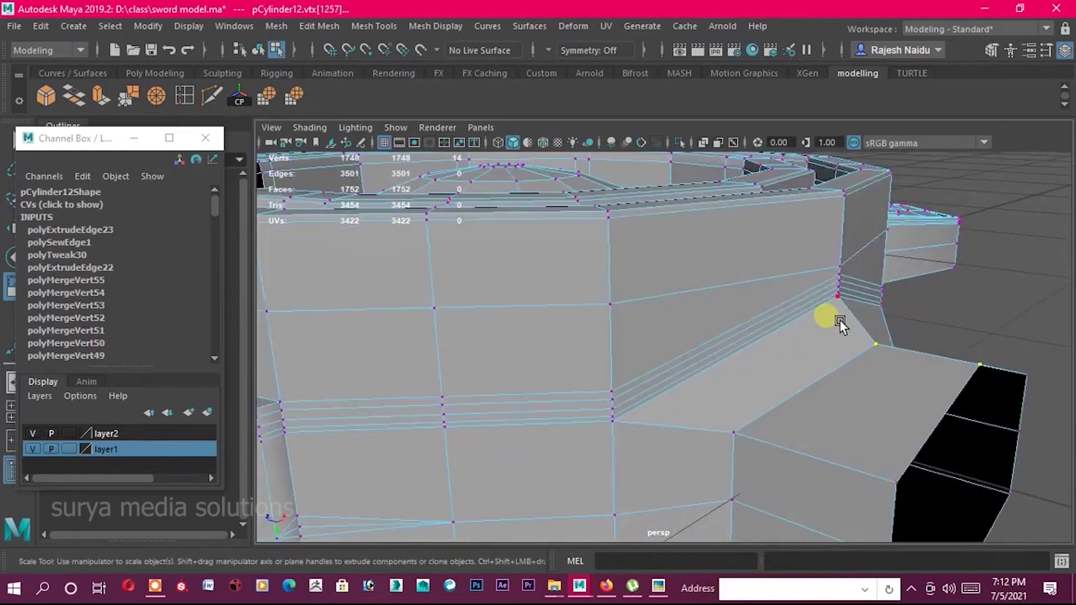
left_click(901, 330, "shift")
mouse_move(901, 330)
left_mouse_down("alt")
mouse_move(643, 332)
mouse_move(934, 409)
left_mouse_up("alt")
scroll(598, 334, "down", 5)
scroll(853, 362, "down", 5)
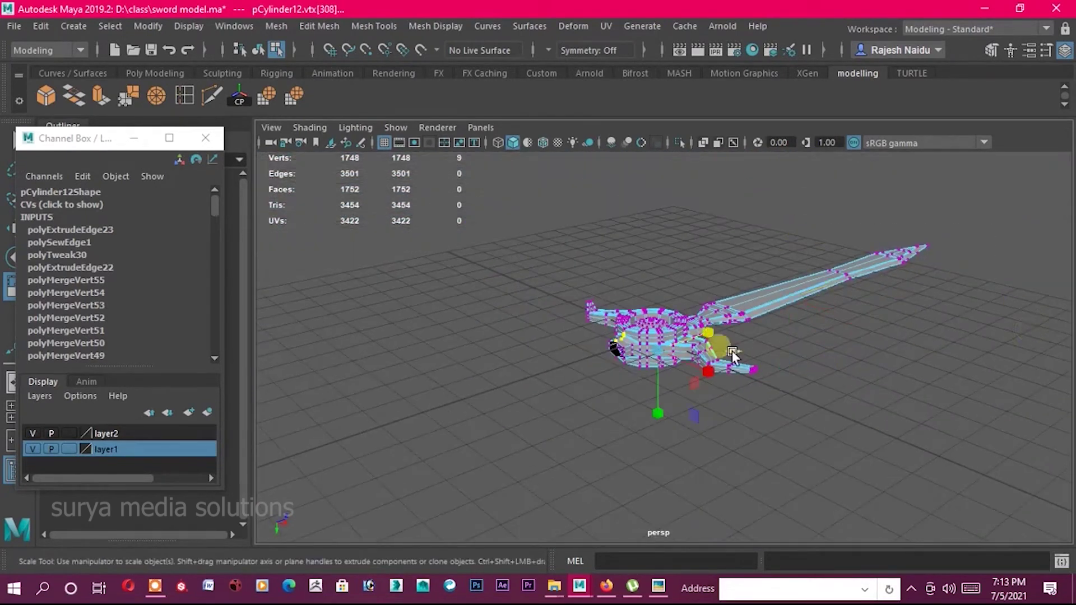
scroll(453, 354, "up", 10)
scroll(453, 354, "down", 5)
scroll(709, 352, "down", 3)
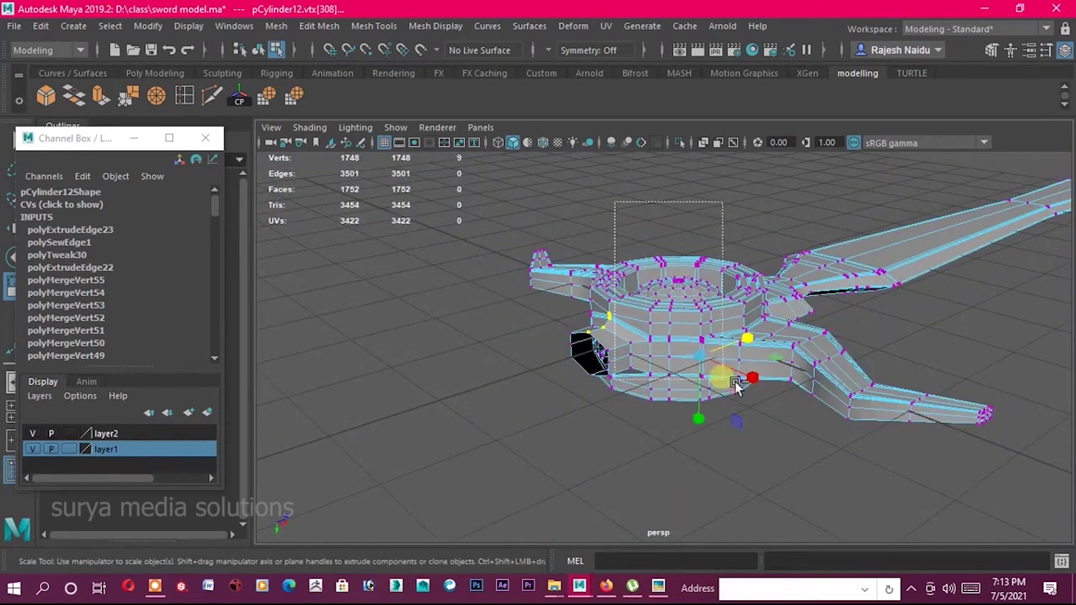
scroll(502, 317, "up", 5)
scroll(502, 316, "up", 3)
Lower the selected guard vertices along Y, tucking each arm's lower corner against the ring.
key("w")
mouse_move(503, 316)
left_mouse_down()
mouse_move(444, 323)
mouse_move(484, 341)
mouse_move(566, 321)
left_mouse_up()
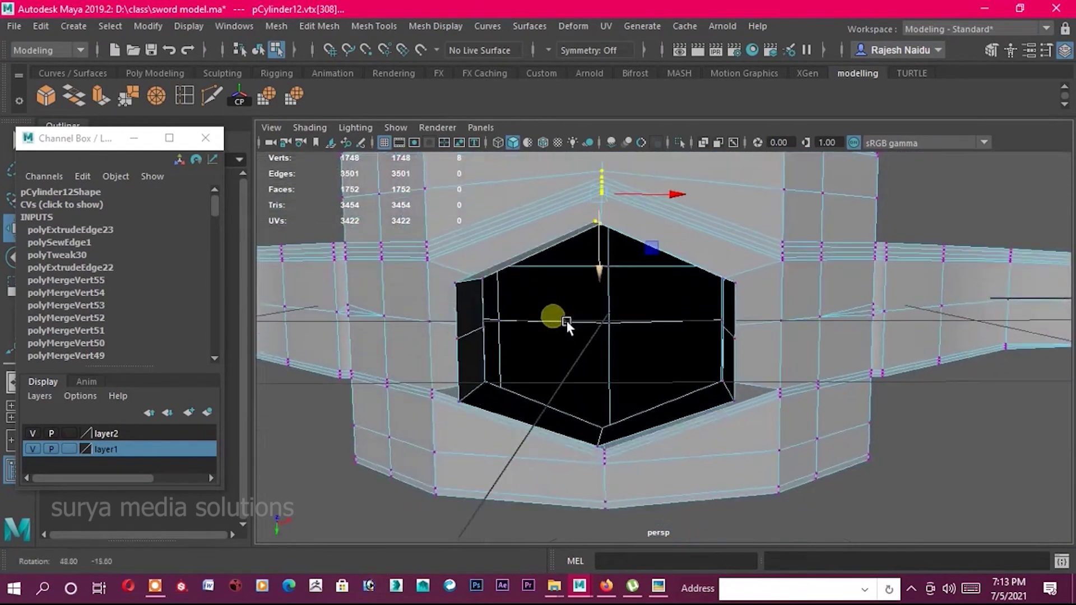
mouse_move(615, 423)
left_mouse_down("alt")
mouse_move(615, 472)
mouse_move(689, 420)
mouse_move(672, 503)
mouse_move(676, 402)
mouse_move(619, 376)
left_mouse_up("alt")
mouse_move(558, 414)
left_mouse_down()
mouse_move(643, 458)
mouse_move(621, 427)
left_mouse_up()
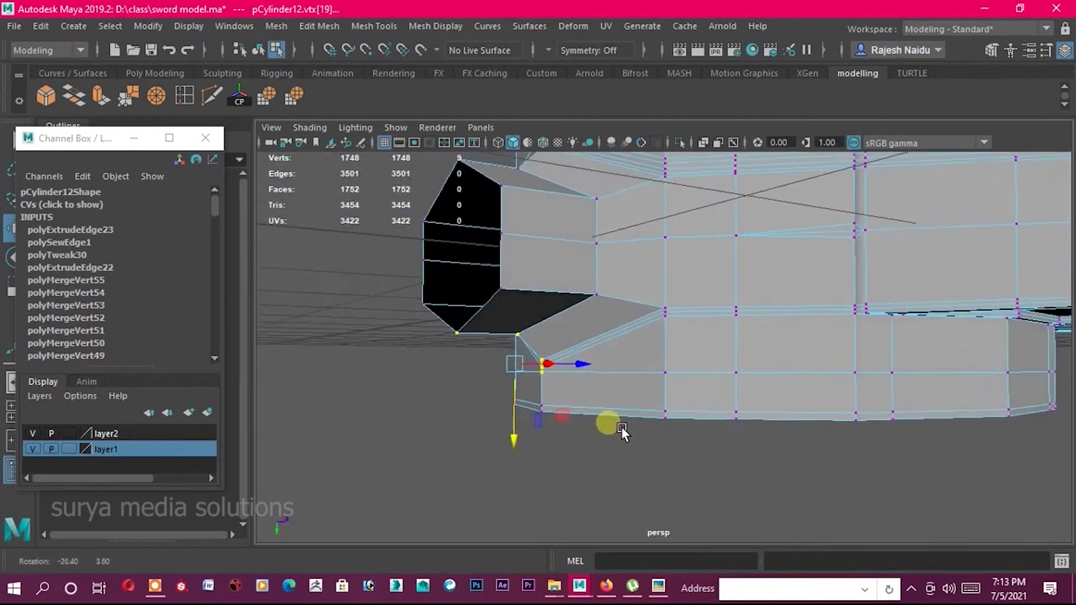
left_click_drag(526, 449, 527, 461)
Clear the selection and inspect vertices around the guard's hexagonal opening.
left_click(505, 351)
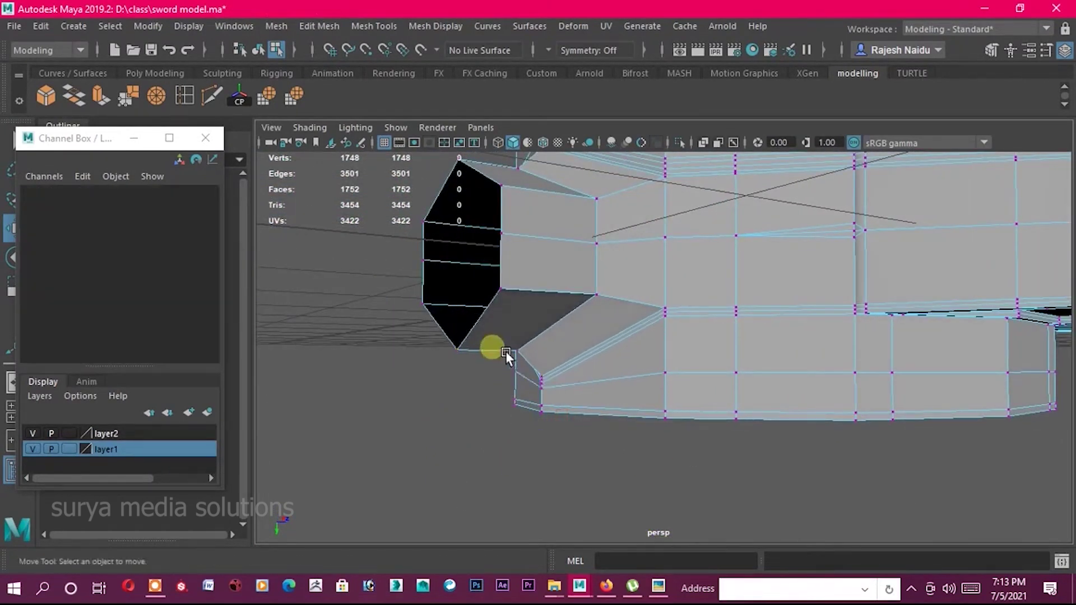
left_click_drag(506, 352, 640, 353, "alt")
left_click(584, 248)
mouse_move(624, 257)
left_mouse_down("alt")
mouse_move(621, 275)
mouse_move(532, 328)
left_mouse_up("alt")
left_click(658, 290)
mouse_move(640, 286)
left_mouse_down("alt")
mouse_move(658, 253)
mouse_move(681, 262)
left_mouse_up("alt")
Insert two edge loops (polySplitRing64 and 65) crossing the guard around the hexagonal opening.
mouse_move(753, 295)
left_mouse_down("alt")
mouse_move(605, 284)
mouse_move(662, 272)
mouse_move(493, 269)
left_mouse_up("alt")
right_click_drag(566, 257, 561, 247)
left_click_drag(561, 248, 543, 235)
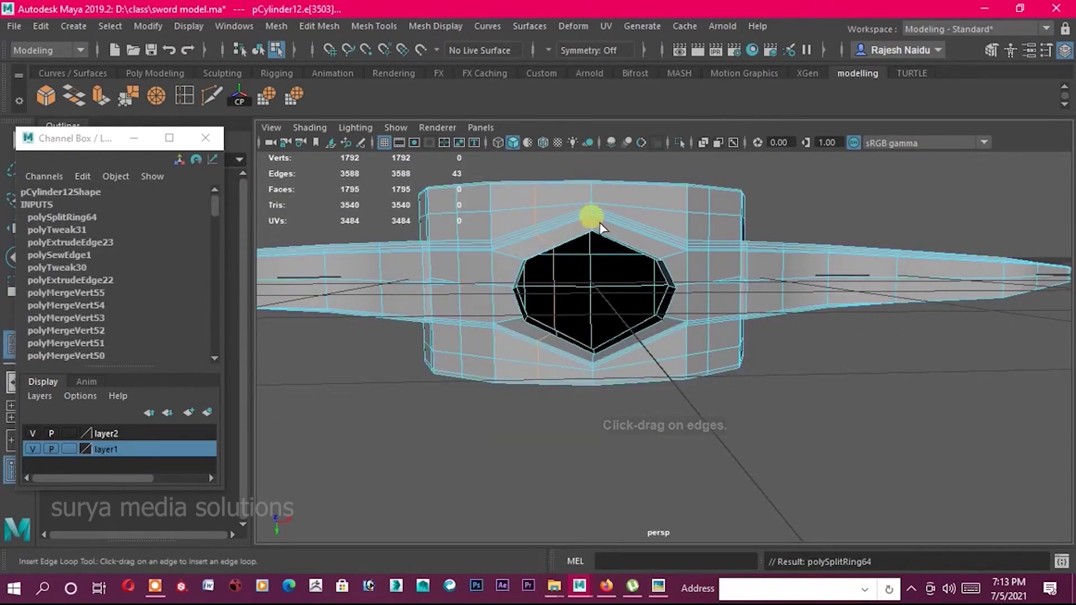
left_click(645, 252)
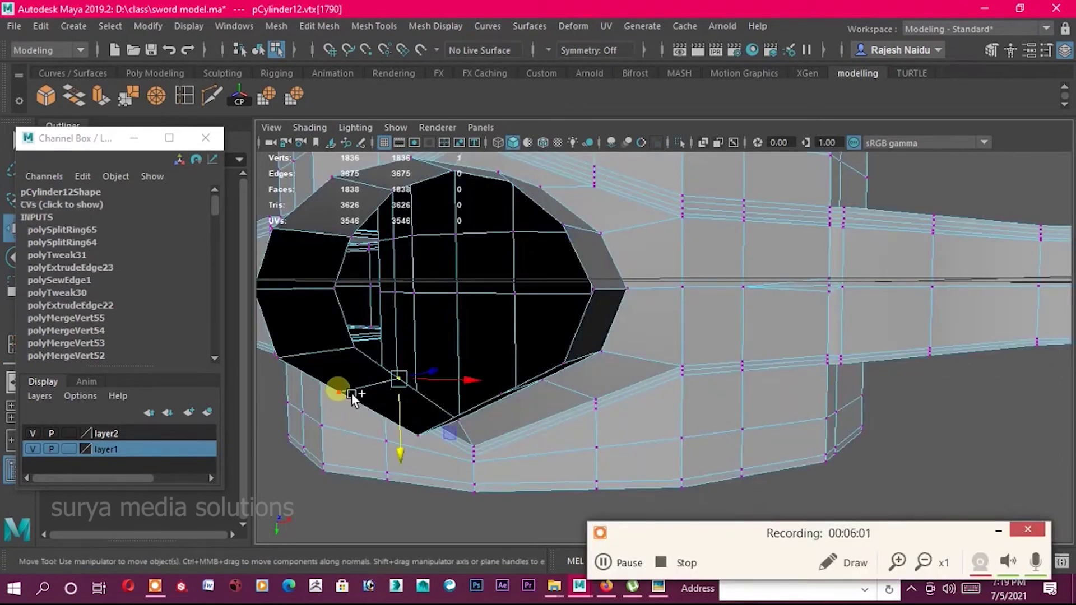
Pick vertices near the guard opening, then select the whole guard mesh as an object.
left_click_drag(351, 393, 389, 455)
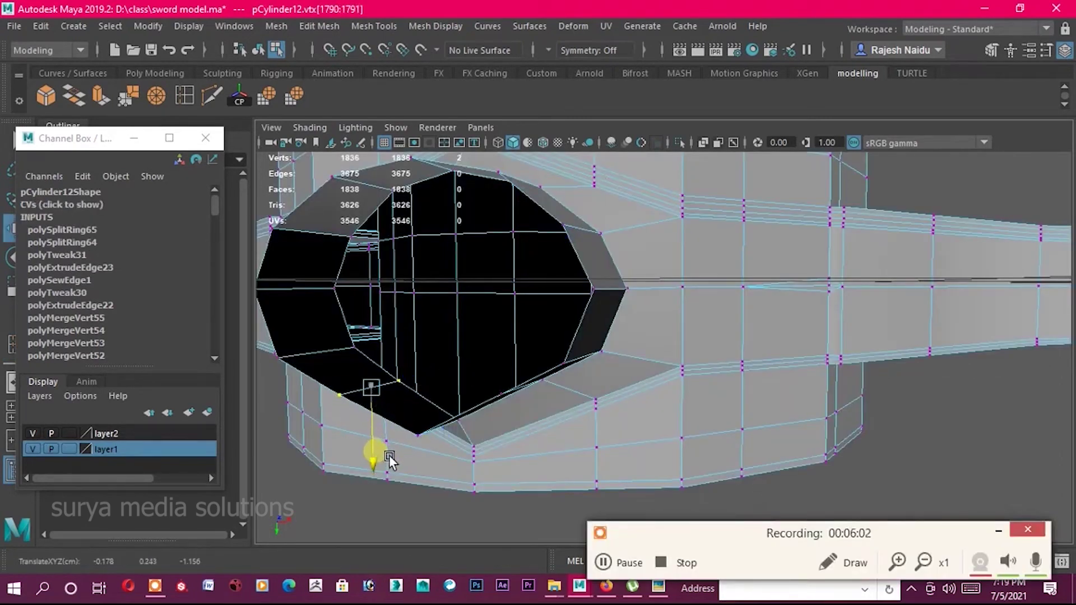
mouse_move(546, 407)
left_mouse_down("alt")
mouse_move(592, 387)
mouse_move(626, 396)
mouse_move(707, 291)
left_mouse_up("alt")
left_click(643, 319, "shift")
right_click_drag(665, 155, 665, 272)
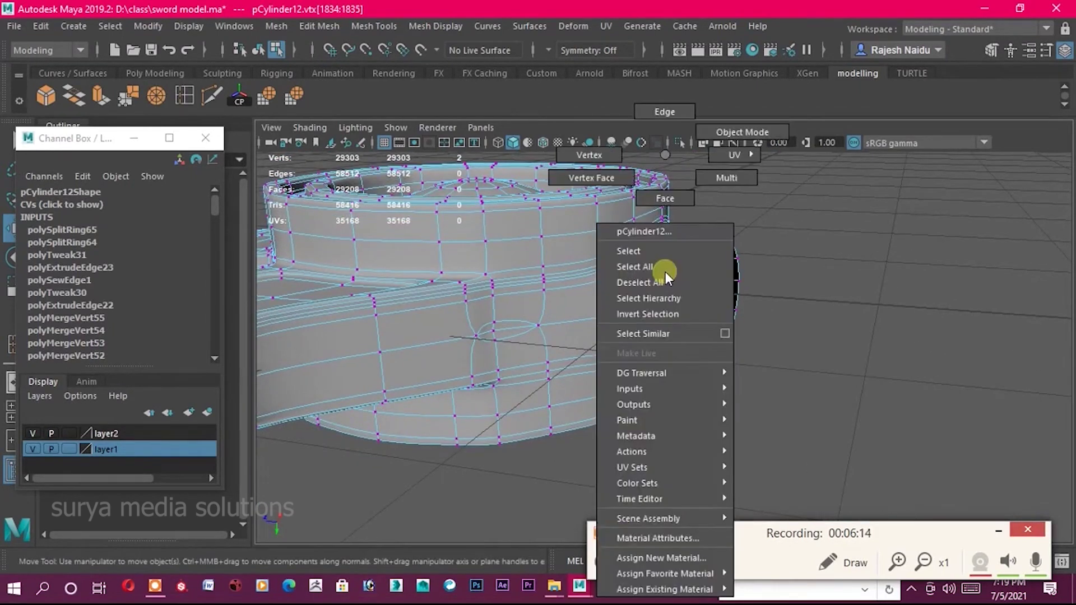
left_click(665, 272)
Insert an edge loop into the guard, then undo it with Ctrl+Z.
right_click_drag(692, 155, 692, 286)
right_click(664, 281, "shift")
left_click(665, 281)
mouse_move(603, 255)
left_mouse_down("alt")
mouse_move(627, 303)
mouse_move(803, 336)
mouse_move(865, 361)
mouse_move(552, 324)
mouse_move(537, 288)
mouse_move(641, 399)
mouse_move(706, 415)
mouse_move(699, 390)
mouse_move(829, 373)
mouse_move(751, 321)
mouse_move(624, 294)
mouse_move(714, 337)
left_mouse_up("alt")
left_click(627, 303)
scroll(768, 352, "up", 5)
key("ctrl+z")
right_click(671, 291)
Scale the guard slightly taller in Y, then save the scene.
left_click(670, 263)
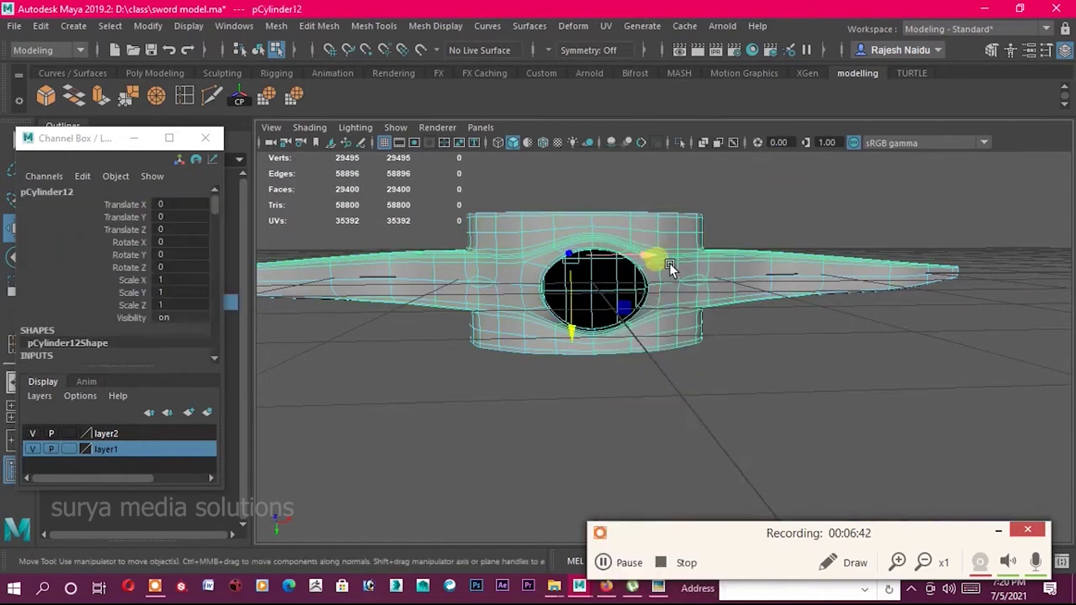
key("r")
left_click_drag(573, 327, 593, 330)
mouse_move(509, 390)
left_mouse_down("alt")
mouse_move(657, 423)
mouse_move(663, 353)
left_mouse_up("alt")
mouse_move(664, 353)
right_mouse_down("alt")
mouse_move(975, 243)
mouse_move(784, 268)
right_mouse_up("alt")
left_click_drag(784, 269, 605, 309, "alt")
mouse_move(605, 310)
right_mouse_down("alt")
mouse_move(593, 329)
mouse_move(557, 259)
right_mouse_up("alt")
key("ctrl+s")
Frame the sword and switch to face mode to pick out the blade faces.
mouse_move(678, 305)
left_mouse_down("alt")
mouse_move(619, 353)
mouse_move(639, 404)
left_mouse_up("alt")
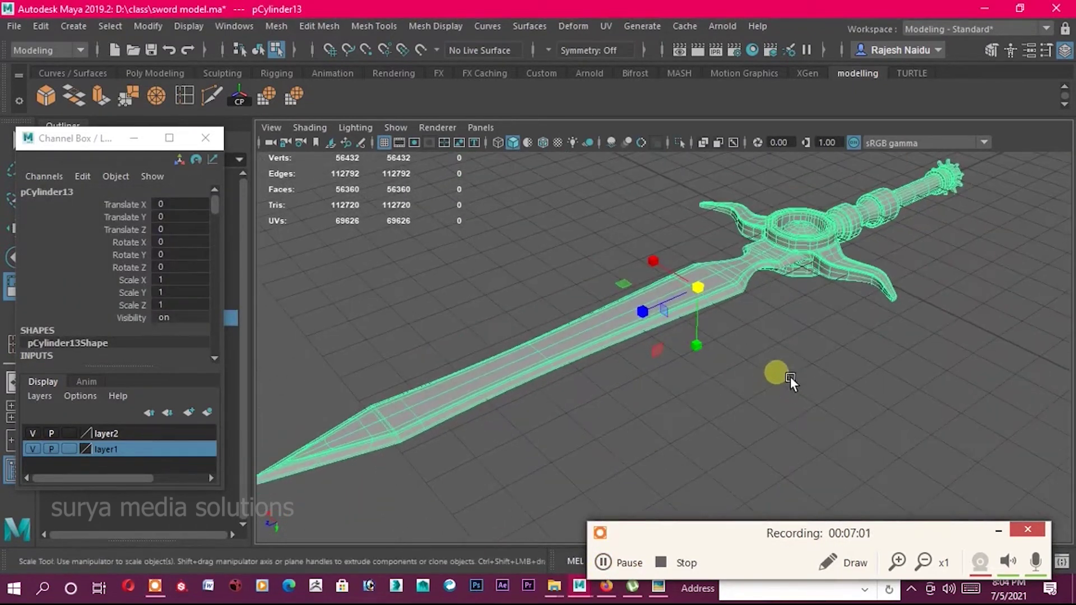
mouse_move(761, 382)
left_mouse_down("alt")
mouse_move(727, 328)
mouse_move(642, 329)
mouse_move(725, 338)
mouse_move(500, 304)
mouse_move(554, 377)
left_mouse_up("alt")
key("f")
mouse_move(641, 348)
left_mouse_down("alt")
mouse_move(862, 362)
mouse_move(712, 331)
left_mouse_up("alt")
right_click(692, 151)
left_click(750, 383)
mouse_move(751, 382)
left_mouse_down("alt")
mouse_move(674, 359)
mouse_move(612, 162)
left_mouse_up("alt")
mouse_move(613, 162)
right_mouse_down()
mouse_move(644, 254)
mouse_move(623, 201)
right_mouse_up()
Assign the blade faces a new Phong material with Color and Ambient Color set to white.
left_click_drag(623, 201, 661, 288, "alt")
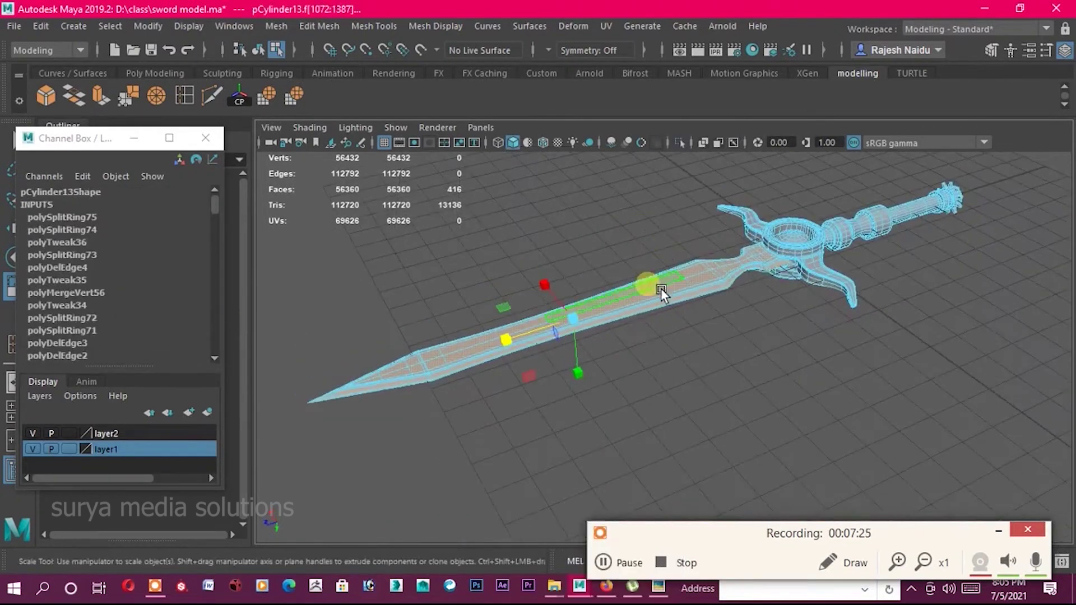
right_click_drag(690, 296, 698, 550)
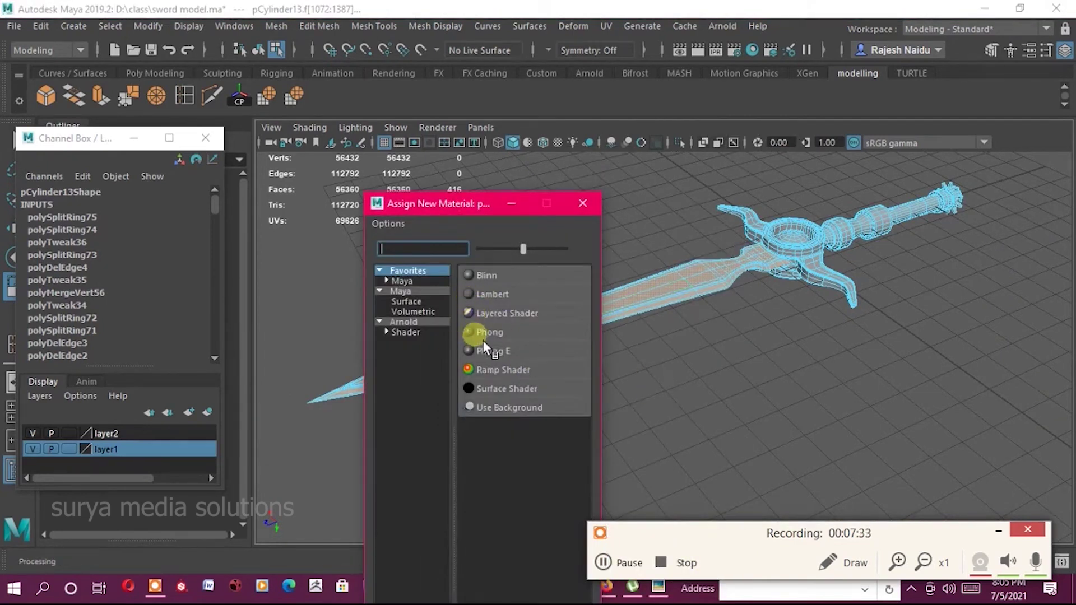
left_click(483, 336)
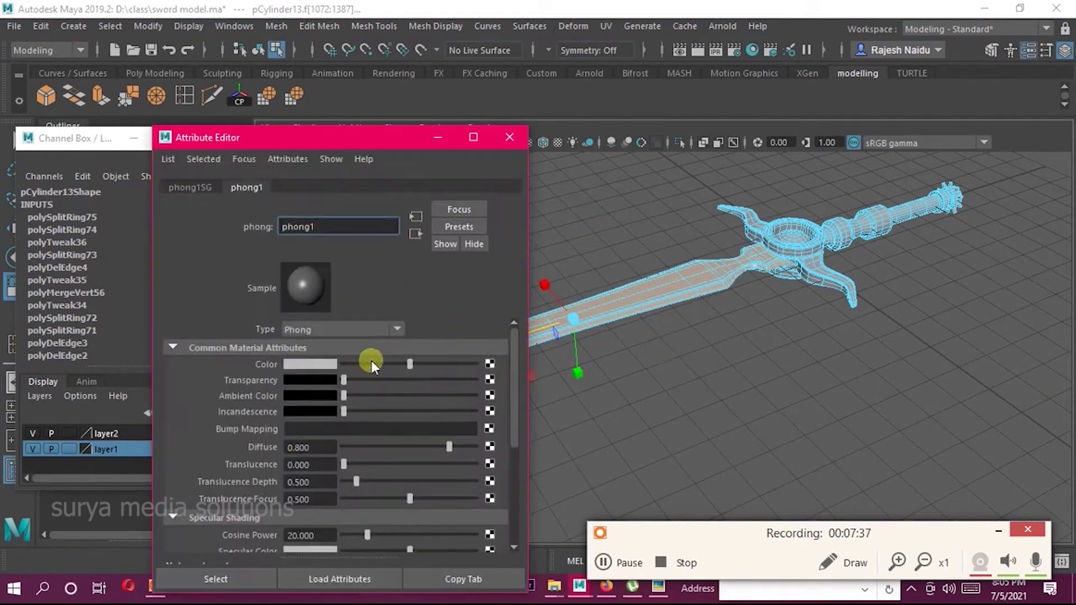
mouse_move(438, 362)
left_mouse_down()
mouse_move(375, 363)
mouse_move(648, 360)
left_mouse_up()
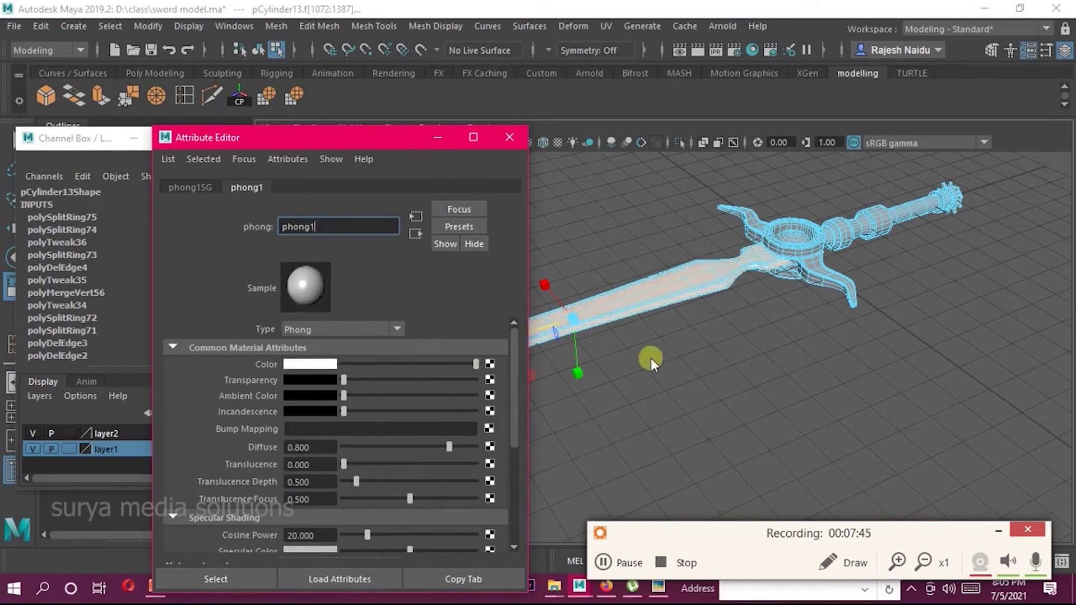
left_click_drag(344, 396, 618, 395)
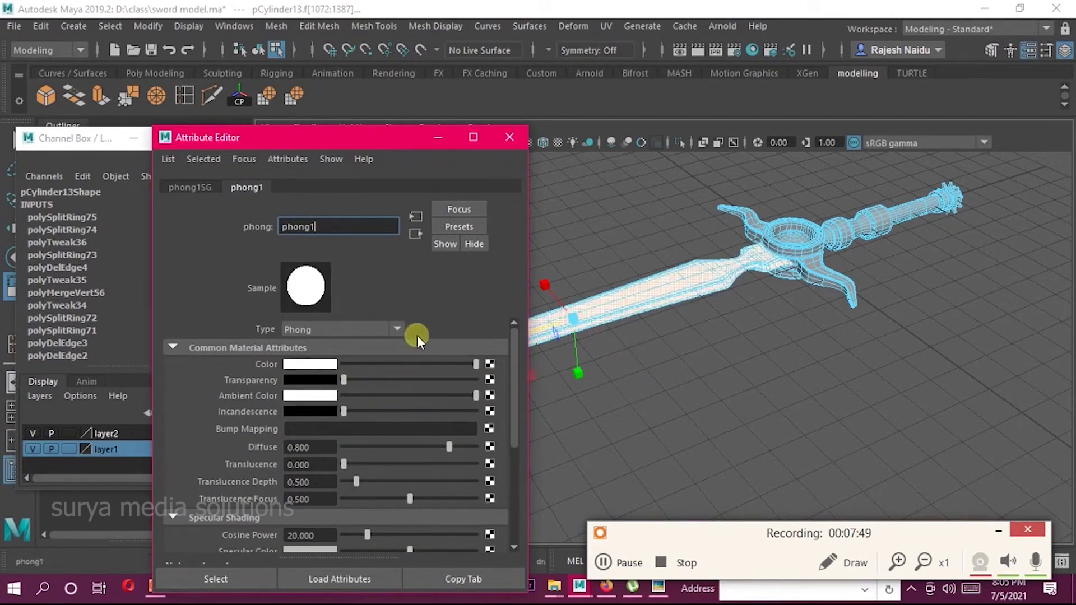
left_click(509, 136)
Begin selecting faces around the hilt, then switch to the four-view layout.
mouse_move(673, 367)
left_mouse_down("alt")
mouse_move(725, 365)
mouse_move(573, 368)
mouse_move(636, 398)
left_mouse_up("alt")
right_click(642, 192)
scroll(667, 224, "down", 3)
scroll(674, 240, "up", 1)
left_click_drag(654, 168, 729, 364)
left_click_drag(962, 440, 864, 368, "alt")
key("space")
key("space")
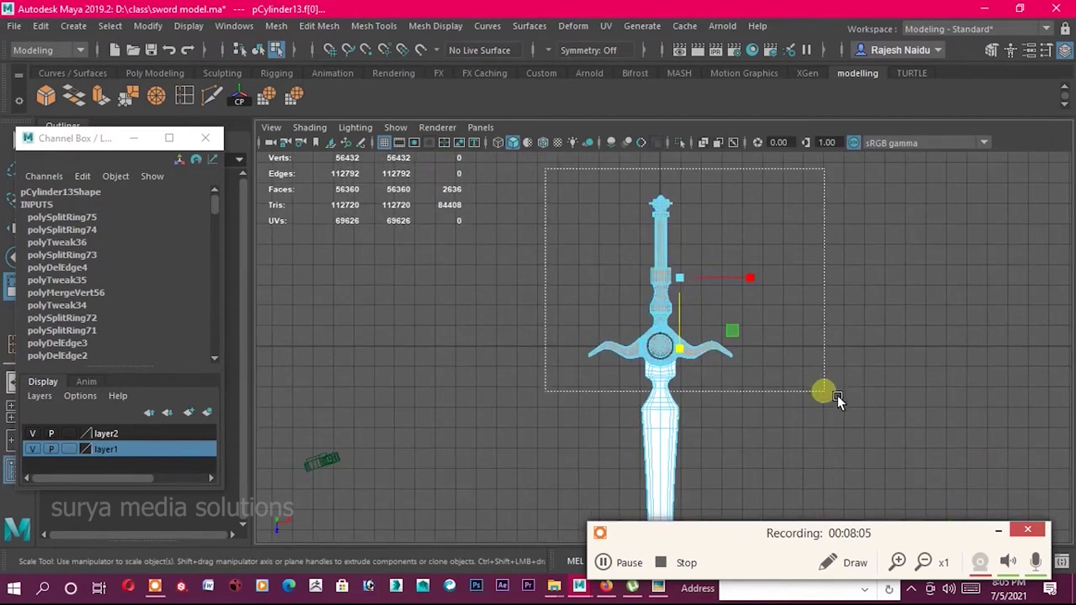
Add bands of hilt and guard faces to the selection in the front view.
left_click_drag(834, 365, 828, 371)
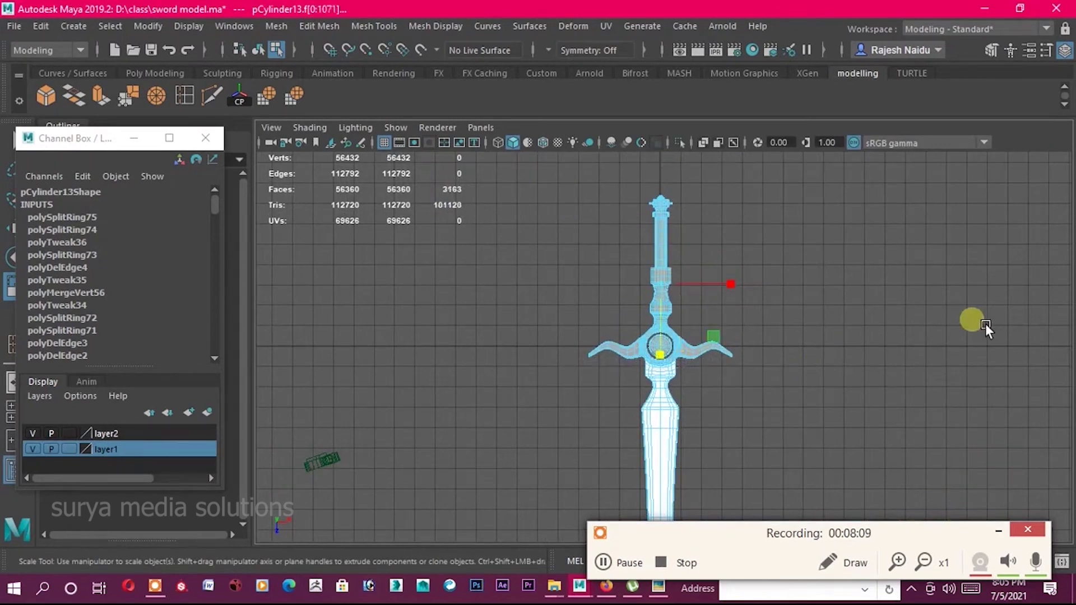
scroll(708, 490, "up", 5)
scroll(709, 490, "up", 2)
left_click(613, 361, "shift")
left_click_drag(552, 404, 570, 391, "shift")
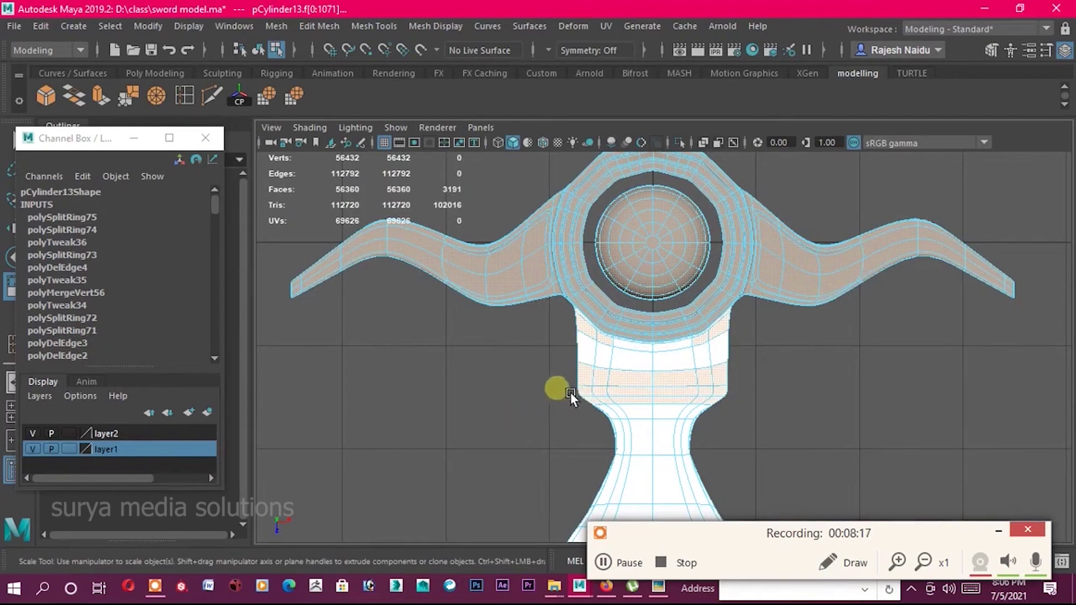
left_click_drag(760, 401, 762, 401, "shift")
scroll(610, 413, "up", 2)
scroll(702, 423, "up", 2)
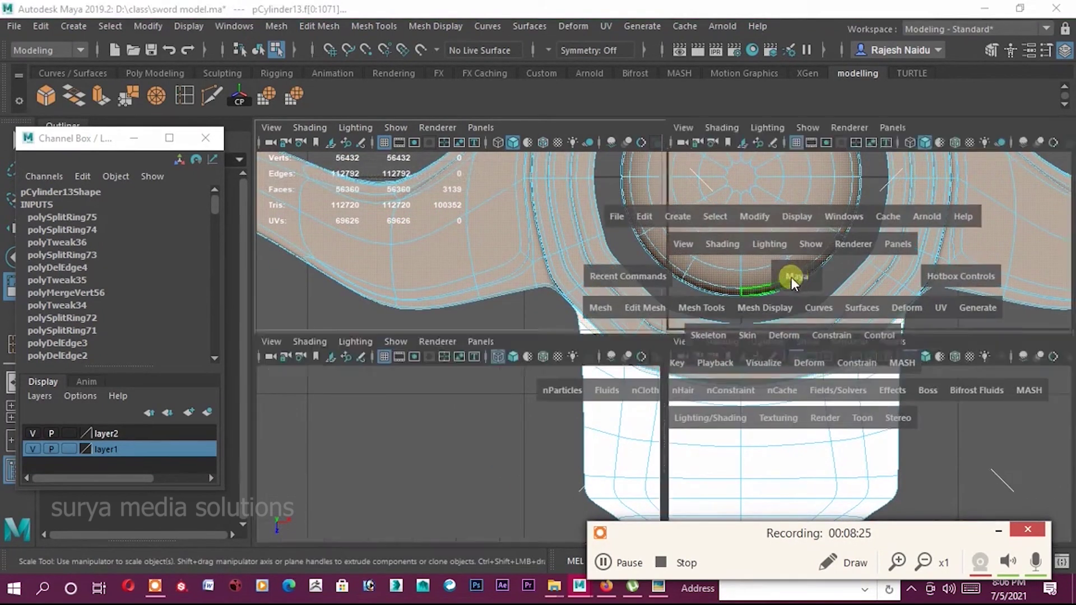
left_click_drag(791, 277, 778, 306)
scroll(729, 291, "up", 3)
scroll(616, 348, "up", 2)
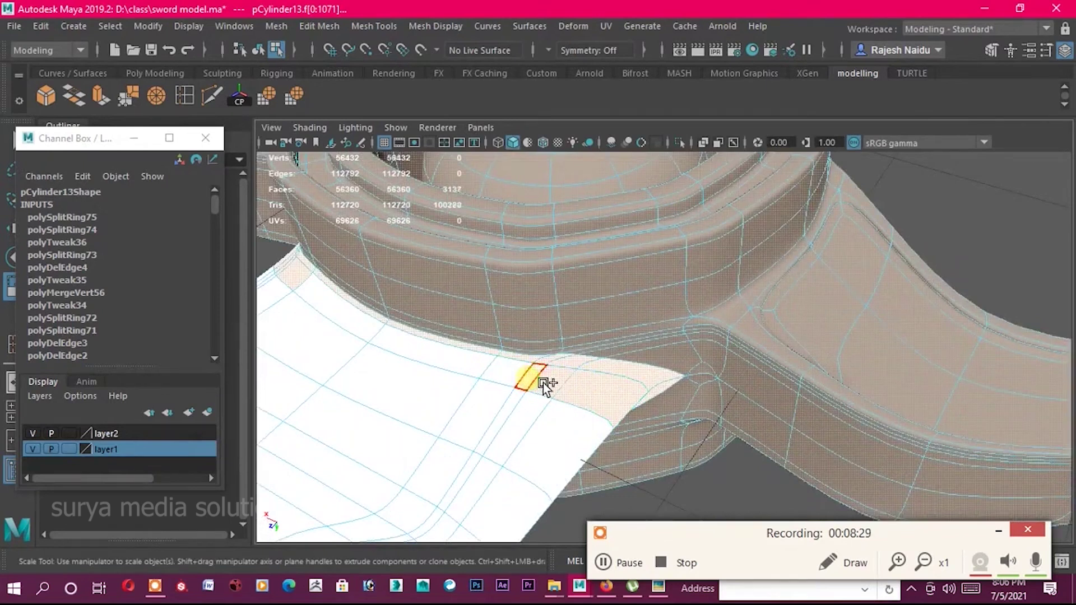
Deselect stray blade faces at the junction, leaving 3120 hilt and guard faces, and bring up Assign New Material.
left_click_drag(544, 386, 663, 386, "ctrl")
mouse_move(549, 368)
left_mouse_down("alt")
mouse_move(680, 412)
mouse_move(574, 392)
left_mouse_up("alt")
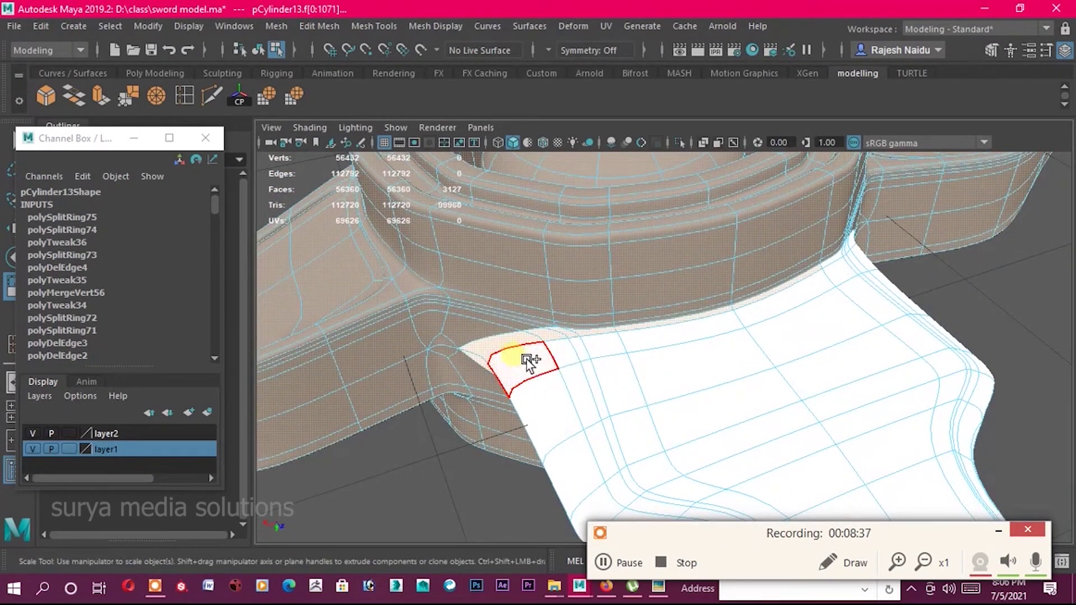
left_click_drag(584, 341, 697, 324, "ctrl")
right_click_drag(897, 294, 848, 230, "alt")
mouse_move(848, 229)
left_mouse_down("alt")
mouse_move(684, 344)
mouse_move(672, 412)
mouse_move(816, 378)
mouse_move(747, 326)
left_mouse_up("alt")
right_click_drag(748, 326, 731, 556)
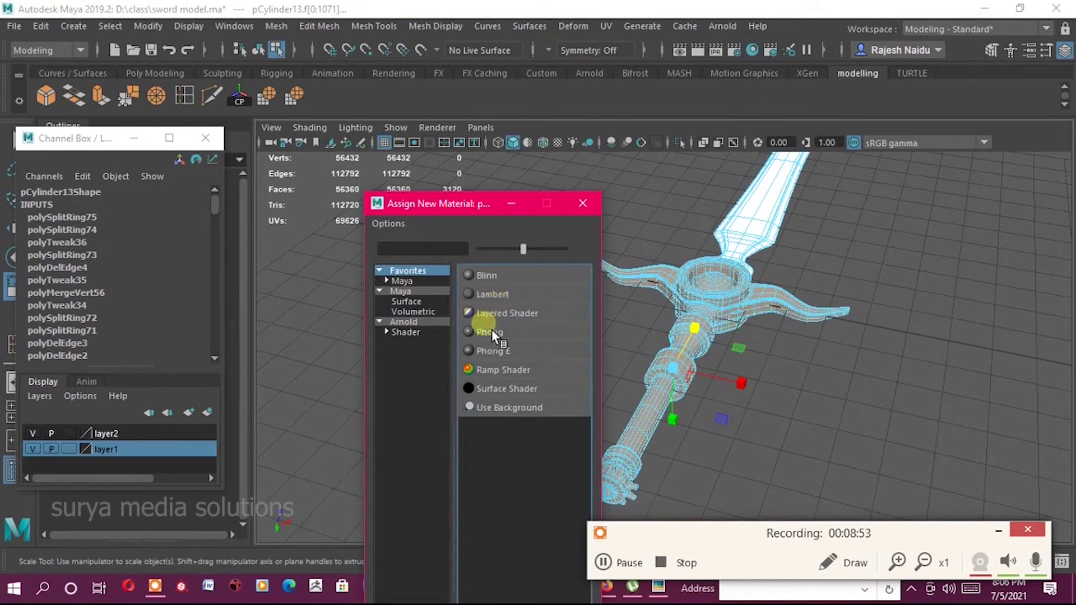
Give the hilt and guard a new phong2 Phong material with a dark, near-black grey colour.
left_click(476, 338)
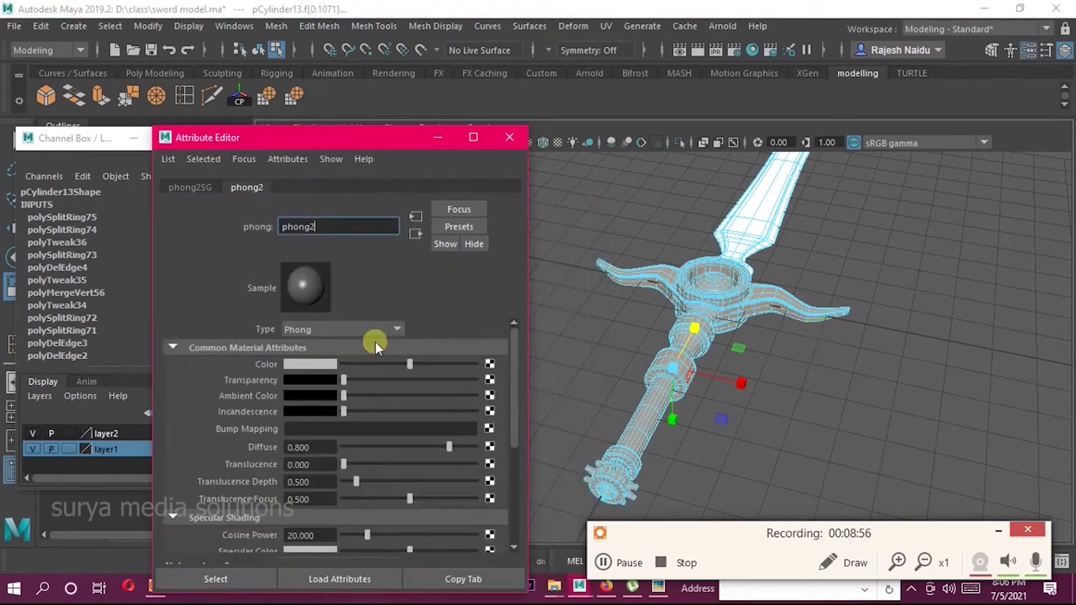
left_click(323, 367)
left_click_drag(516, 372, 522, 342)
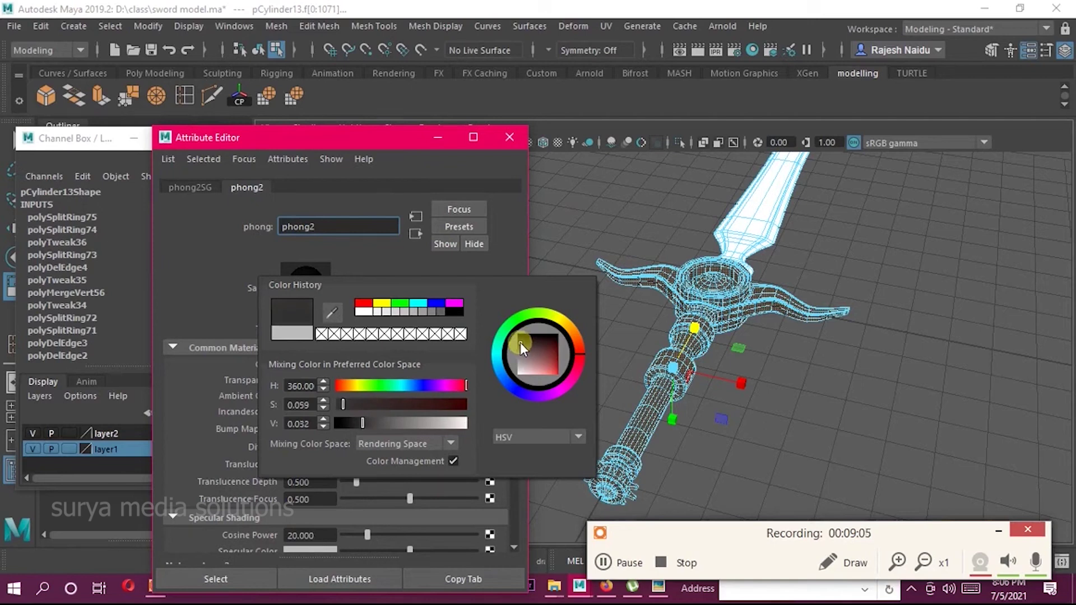
left_click_drag(347, 364, 378, 367)
left_click(509, 137)
left_click_drag(826, 389, 646, 394, "alt")
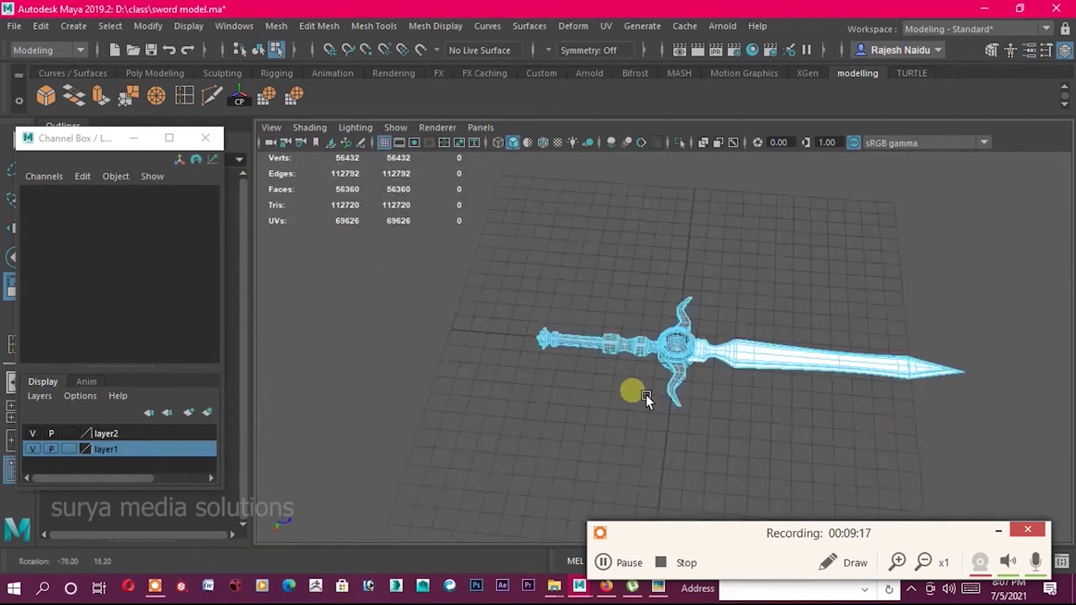
scroll(646, 394, "up", 5)
right_click_drag(589, 156, 609, 342)
left_click(601, 458)
scroll(612, 429, "down", 5)
mouse_move(612, 429)
left_mouse_down("alt")
mouse_move(769, 384)
mouse_move(764, 451)
mouse_move(715, 435)
mouse_move(831, 412)
mouse_move(800, 440)
mouse_move(714, 446)
mouse_move(723, 420)
mouse_move(821, 347)
mouse_move(793, 389)
left_mouse_up("alt")
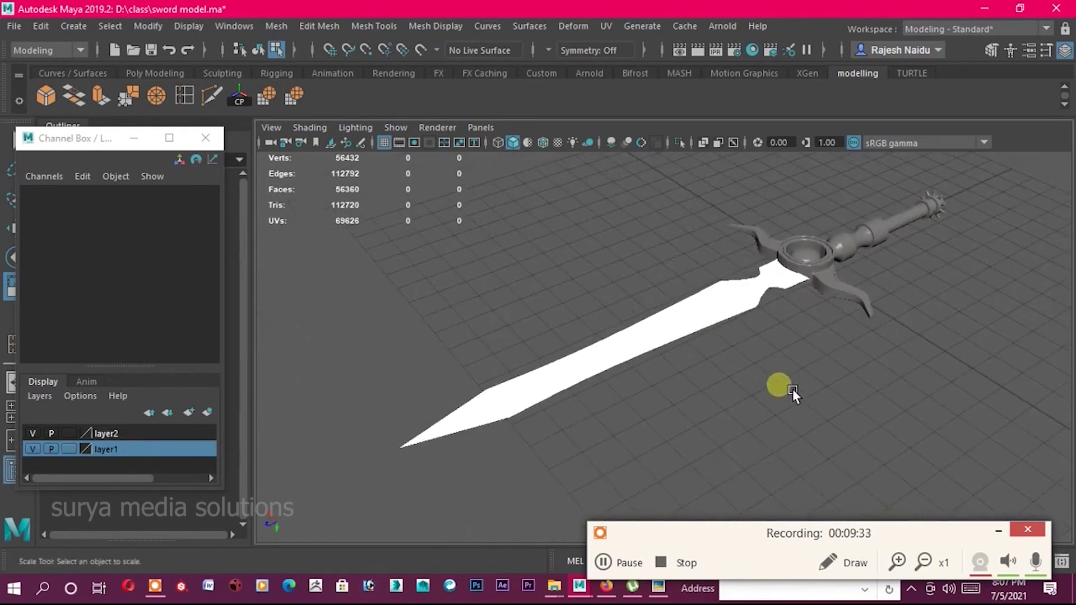
mouse_move(464, 282)
right_mouse_down("alt")
mouse_move(664, 330)
mouse_move(600, 558)
right_mouse_up("alt")
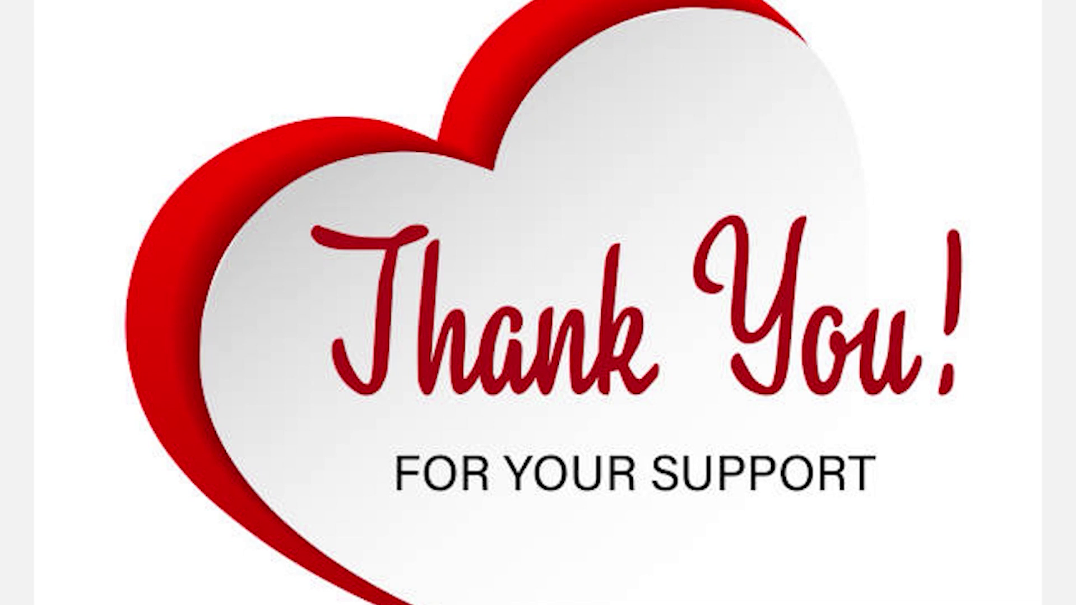